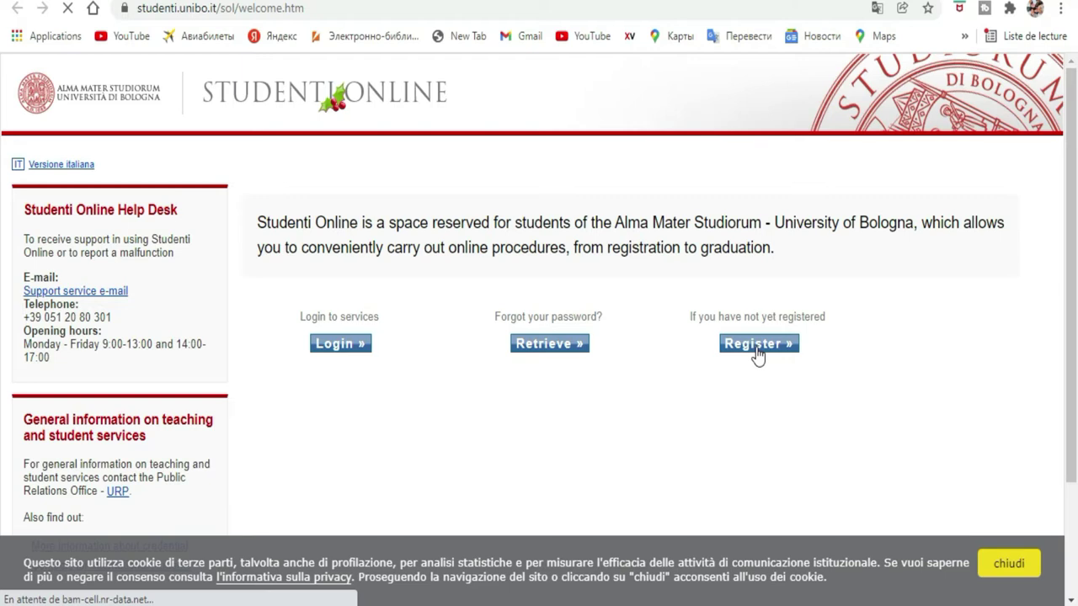
- Open the registration page for users who have not yet registered and translate it into French
{"action": "left_click", "coordinate": [757, 343]}
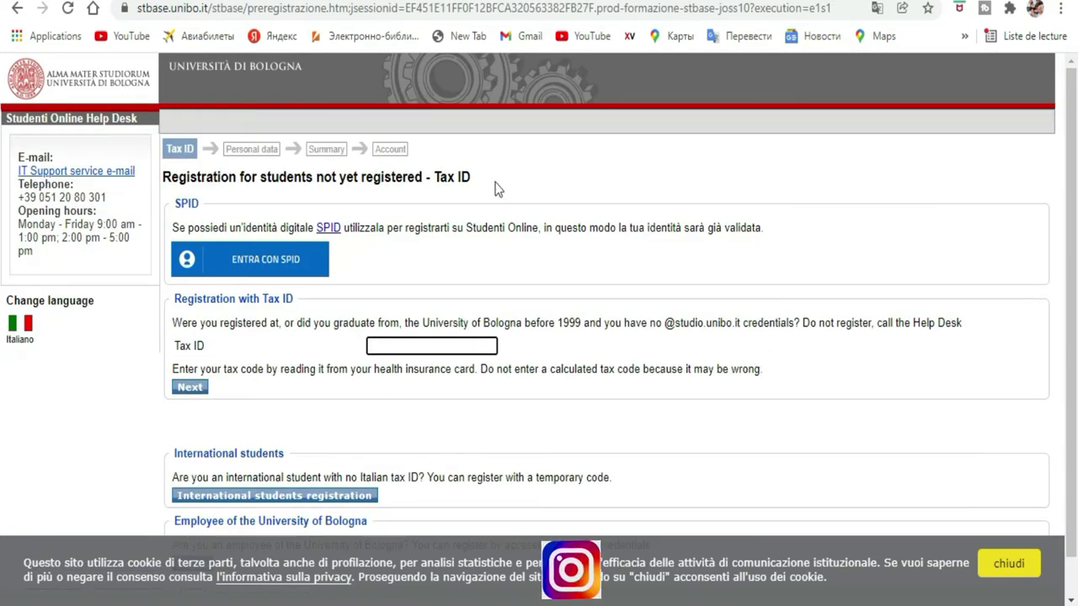
{"action": "left_click", "coordinate": [876, 8]}
{"action": "left_click", "coordinate": [810, 45]}
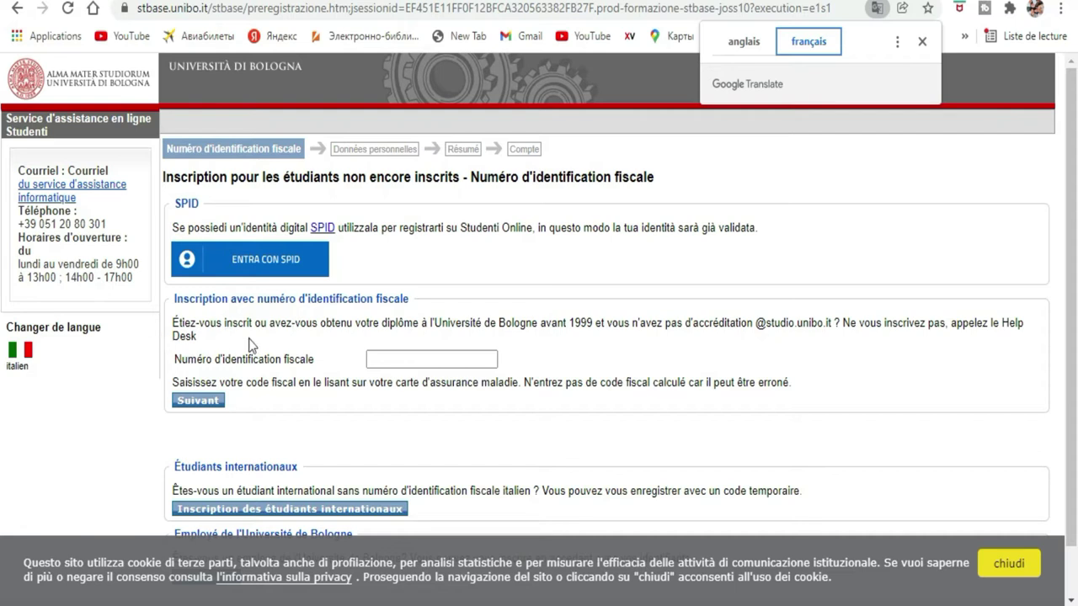
- Start the international students registration without an Italian tax ID and review the personal data form
{"action": "scroll", "coordinate": [410, 329], "scroll_direction": "down", "scroll_amount": 1}
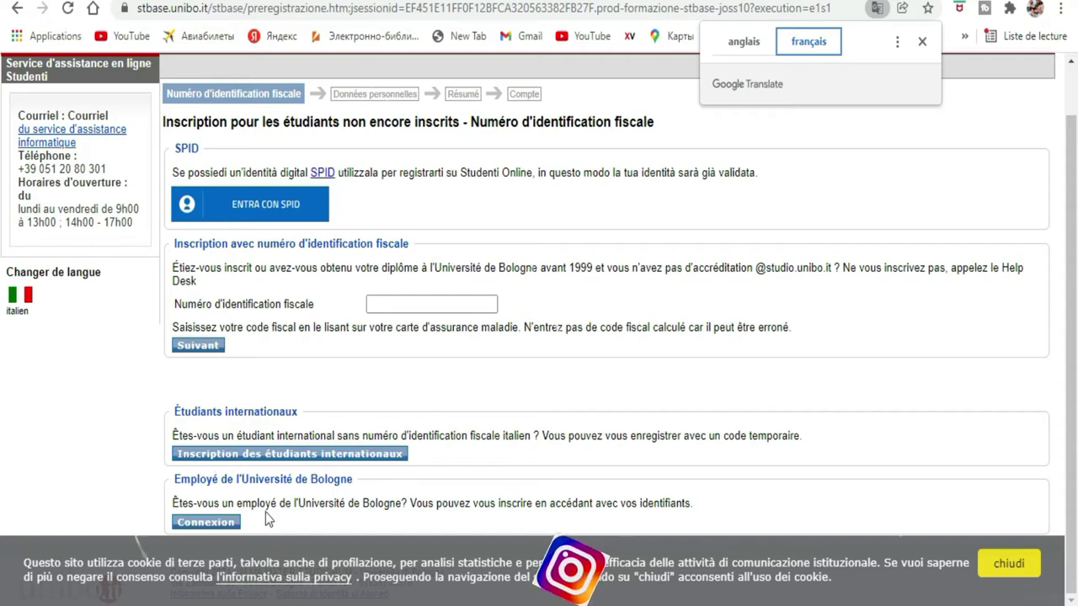
{"action": "left_click", "coordinate": [234, 454]}
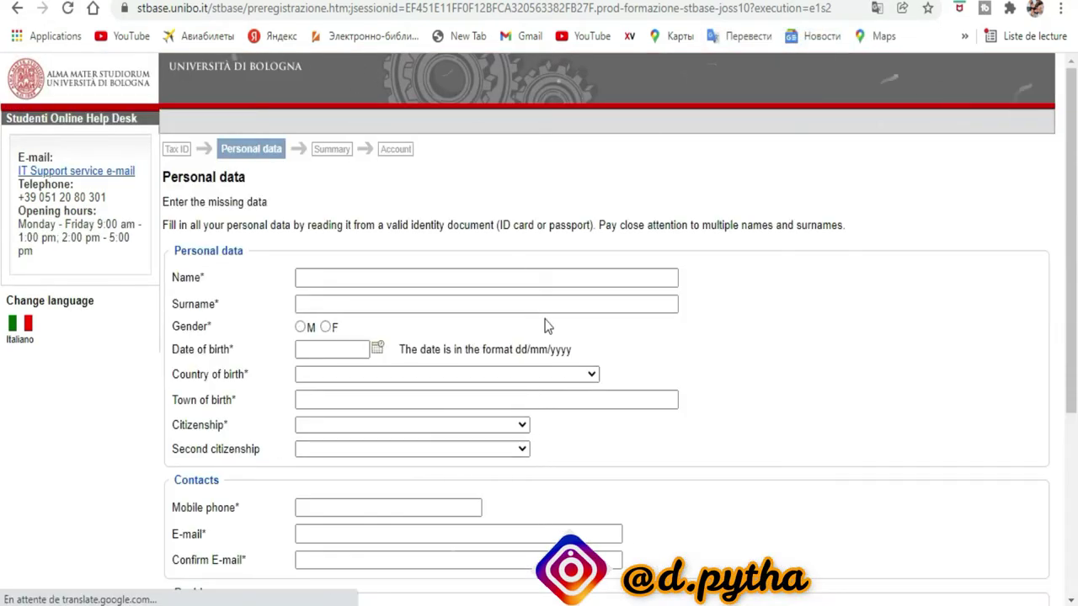
{"action": "scroll", "coordinate": [772, 300], "scroll_direction": "down", "scroll_amount": 4}
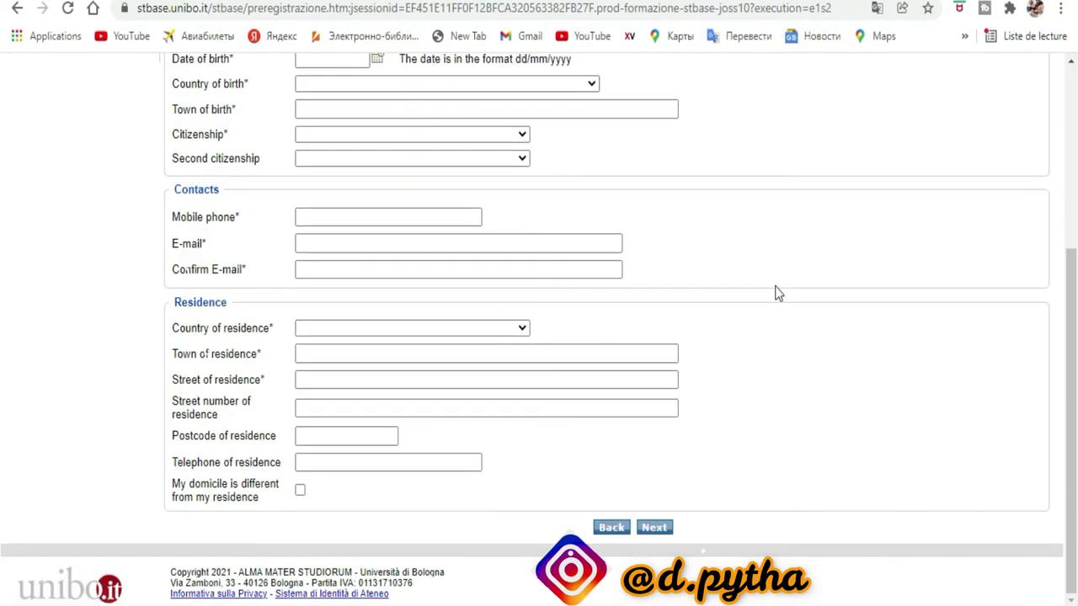
{"action": "scroll", "coordinate": [777, 294], "scroll_direction": "up", "scroll_amount": 4}
{"action": "scroll", "coordinate": [777, 291], "scroll_direction": "down", "scroll_amount": 1}
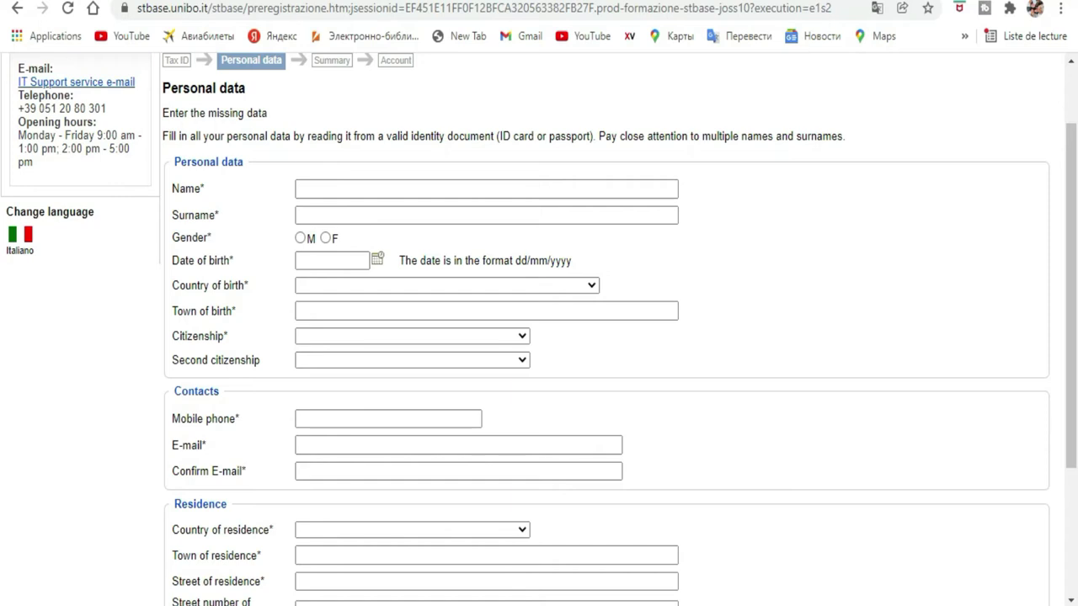
- Open the on-screen keyboard with an English layout in lowercase and place it beside the personal data form
{"action": "key", "text": "ctrl+super+o"}
{"action": "left_click_drag", "start_coordinate": [620, 49], "coordinate": [825, 243]}
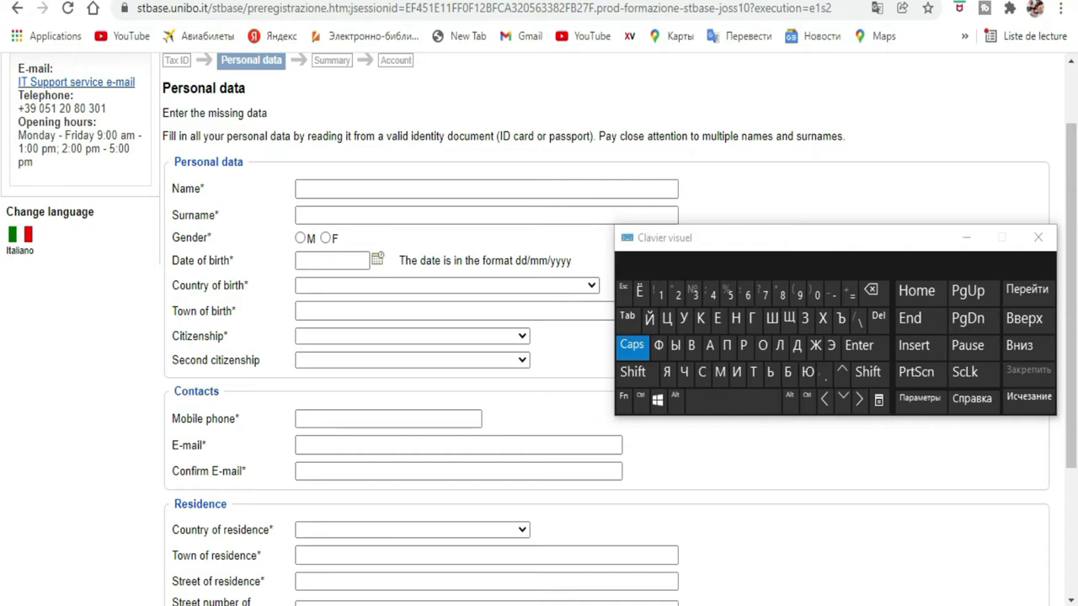
{"action": "key", "text": "super+space"}
{"action": "left_click", "coordinate": [936, 524]}
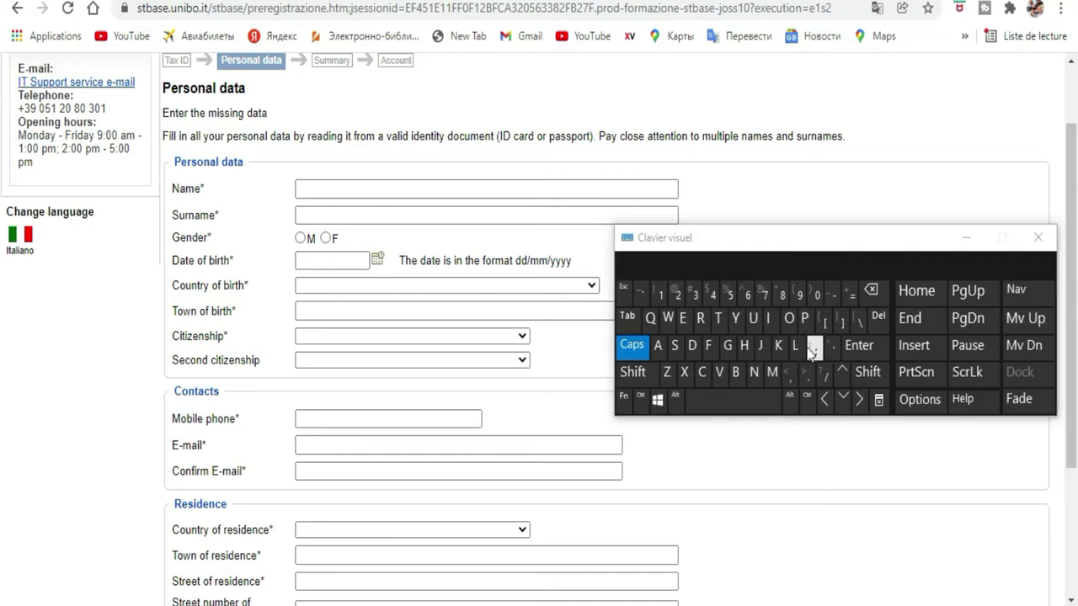
{"action": "left_click", "coordinate": [631, 346]}
{"action": "left_click_drag", "start_coordinate": [740, 242], "coordinate": [773, 215]}
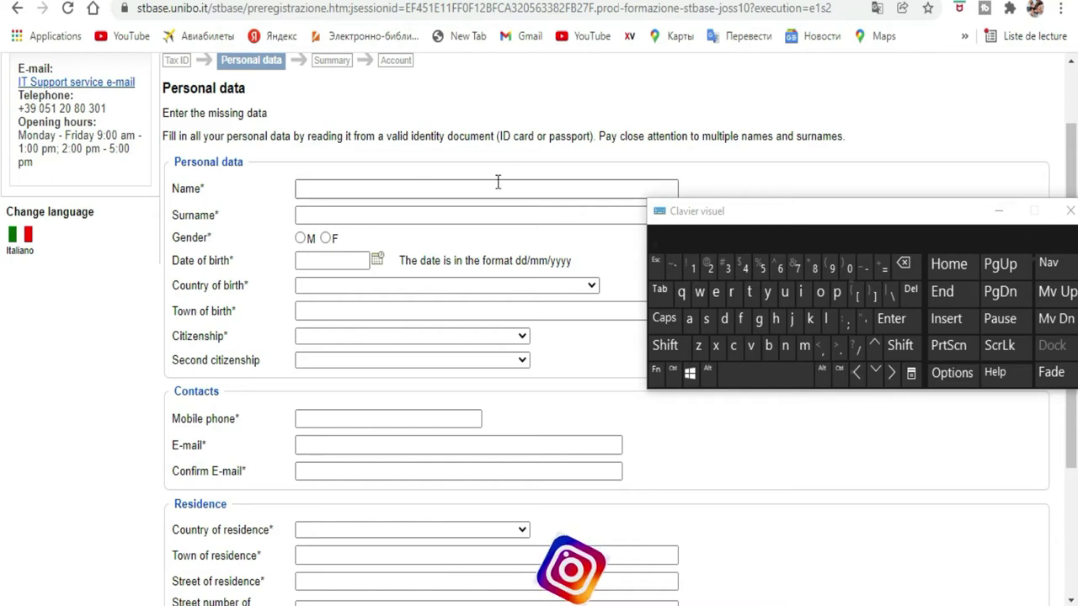
- Enter the student's first name in the Name field using the on-screen keyboard
{"action": "left_click", "coordinate": [417, 189]}
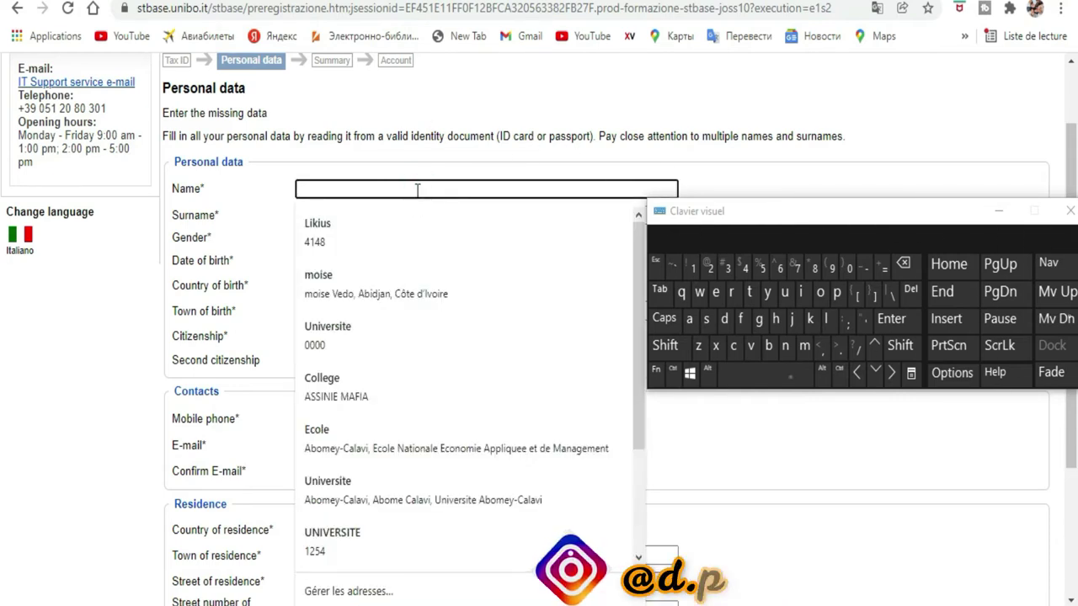
{"action": "left_click", "coordinate": [826, 319]}
{"action": "left_click", "coordinate": [800, 291]}
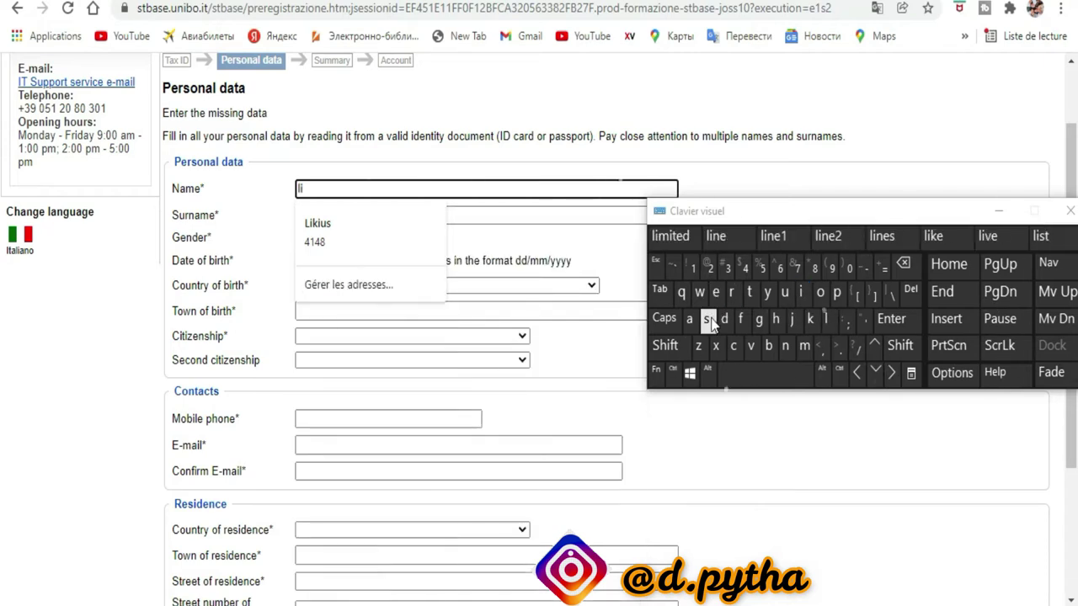
{"action": "left_click", "coordinate": [708, 319]}
{"action": "left_click", "coordinate": [784, 292]}
{"action": "left_click", "coordinate": [707, 320]}
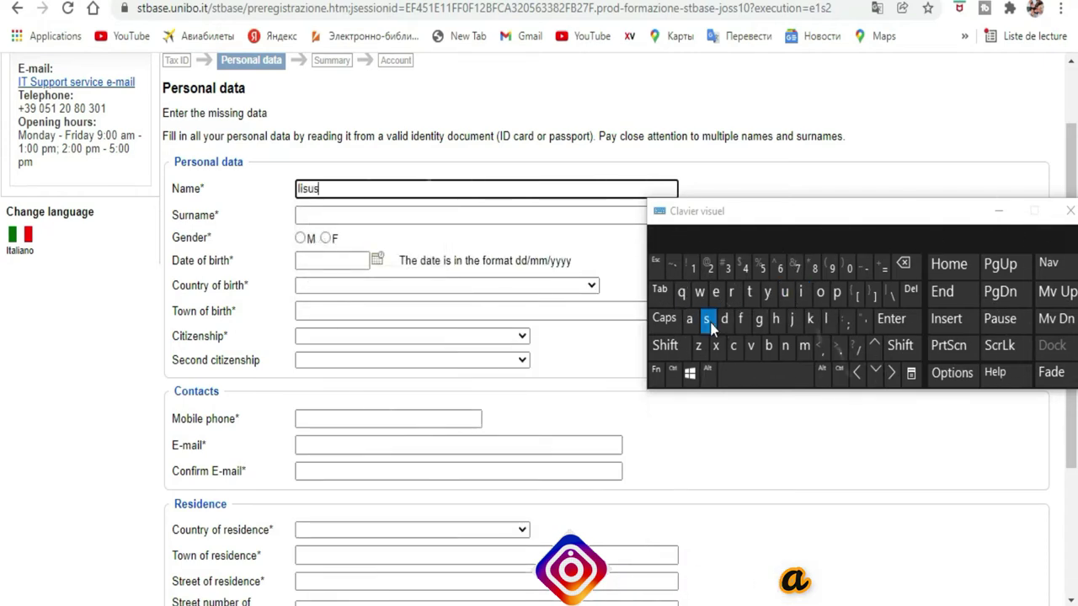
- Enter the student's surname in the Surname field using the on-screen keyboard
{"action": "left_click", "coordinate": [413, 223]}
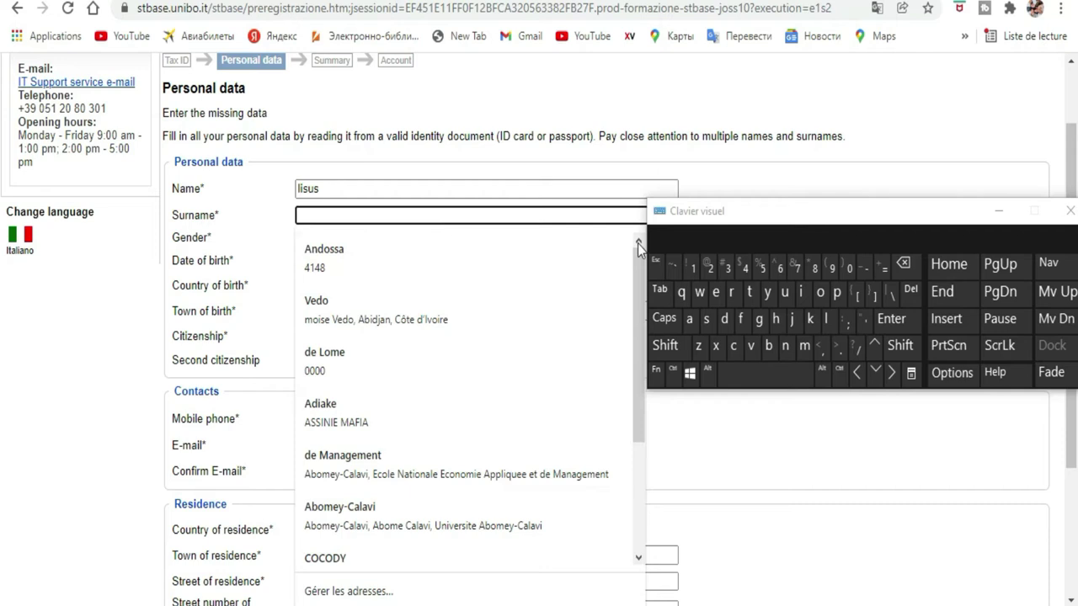
{"action": "left_click", "coordinate": [792, 320]}
{"action": "left_click", "coordinate": [798, 293]}
{"action": "left_click", "coordinate": [805, 346]}
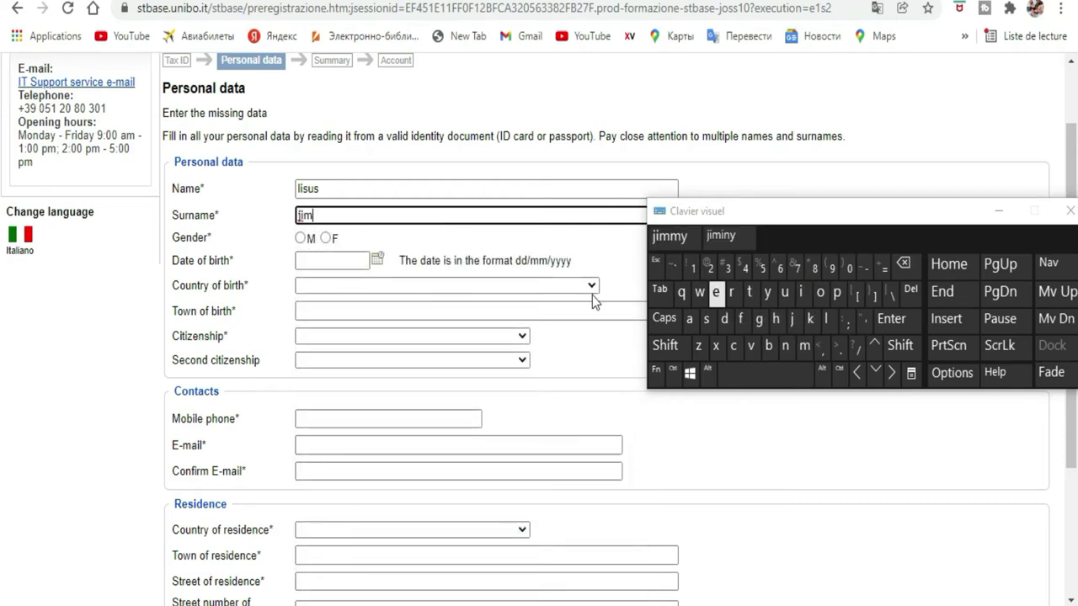
- Set the gender to M and choose the student's date of birth from the calendar
{"action": "left_click", "coordinate": [301, 239]}
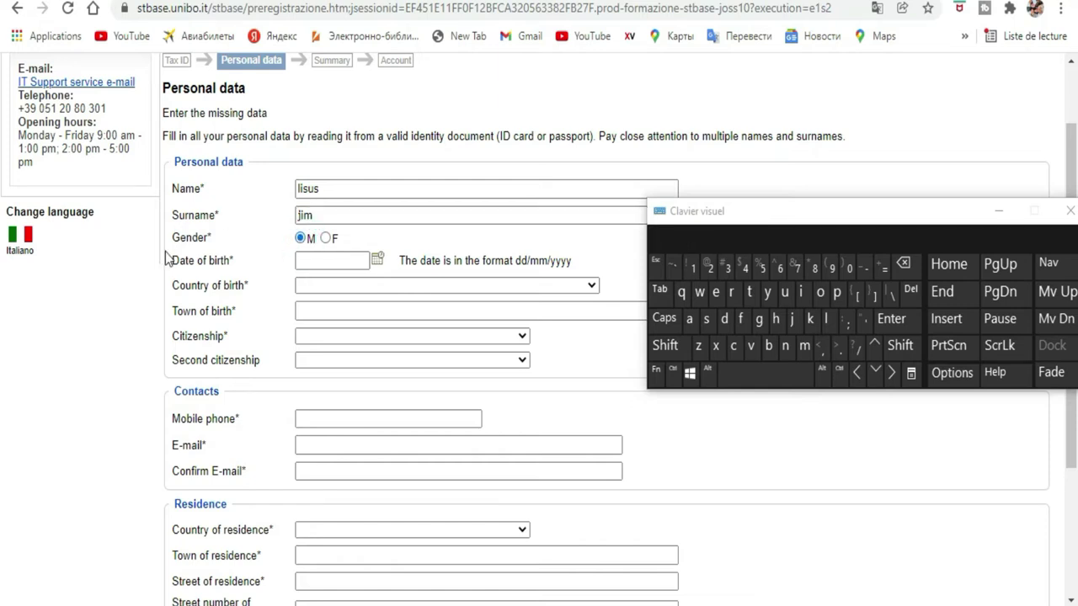
{"action": "left_click", "coordinate": [376, 263]}
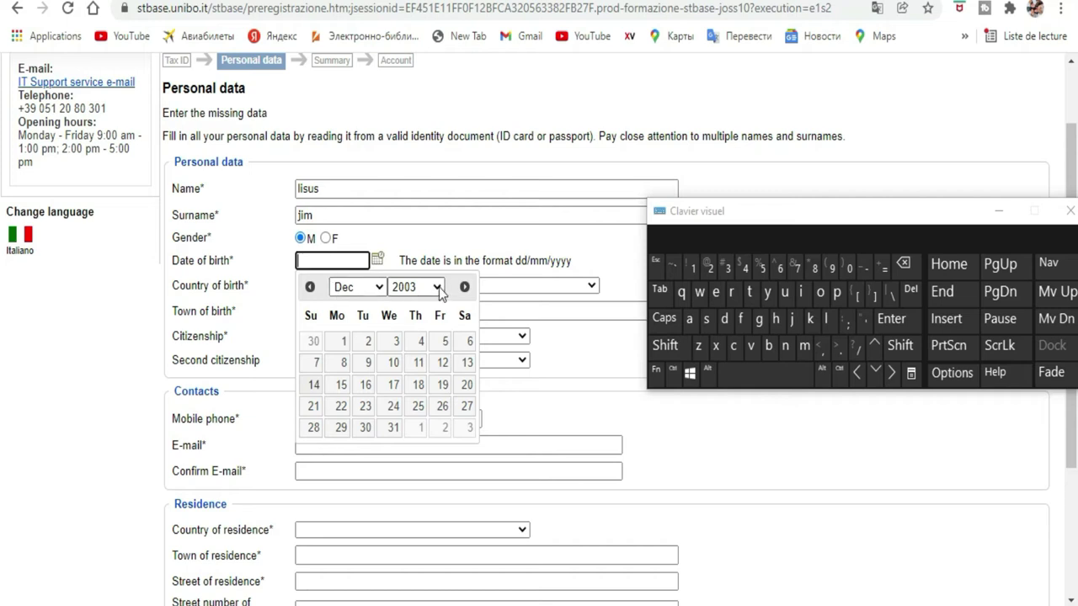
{"action": "left_click", "coordinate": [390, 343]}
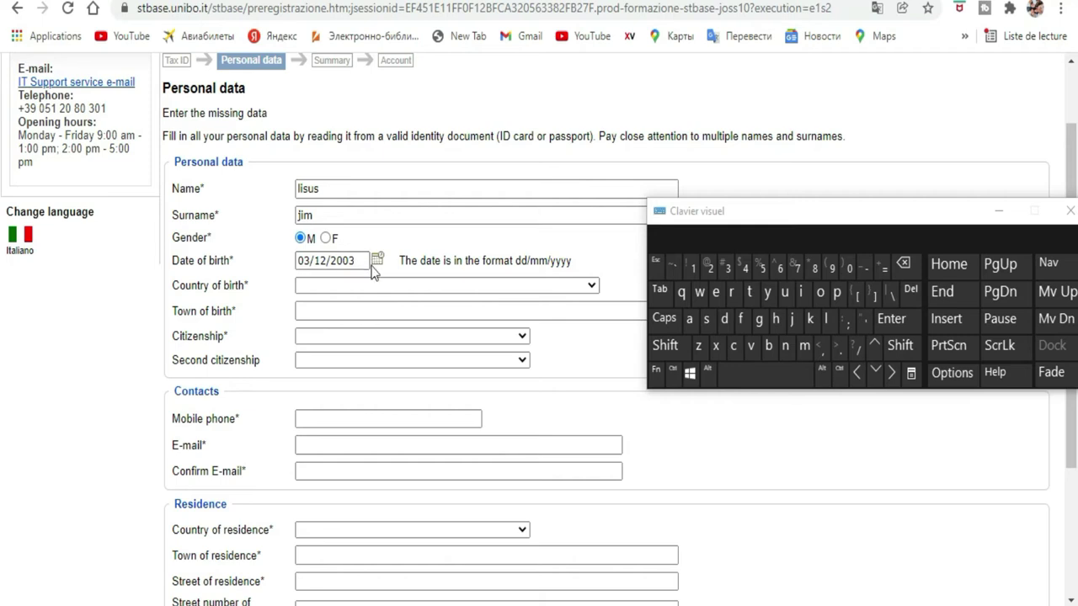
- Set the country of birth to Ivory Coast
{"action": "left_click", "coordinate": [591, 285]}
{"action": "scroll", "coordinate": [459, 362], "scroll_direction": "down", "scroll_amount": 10}
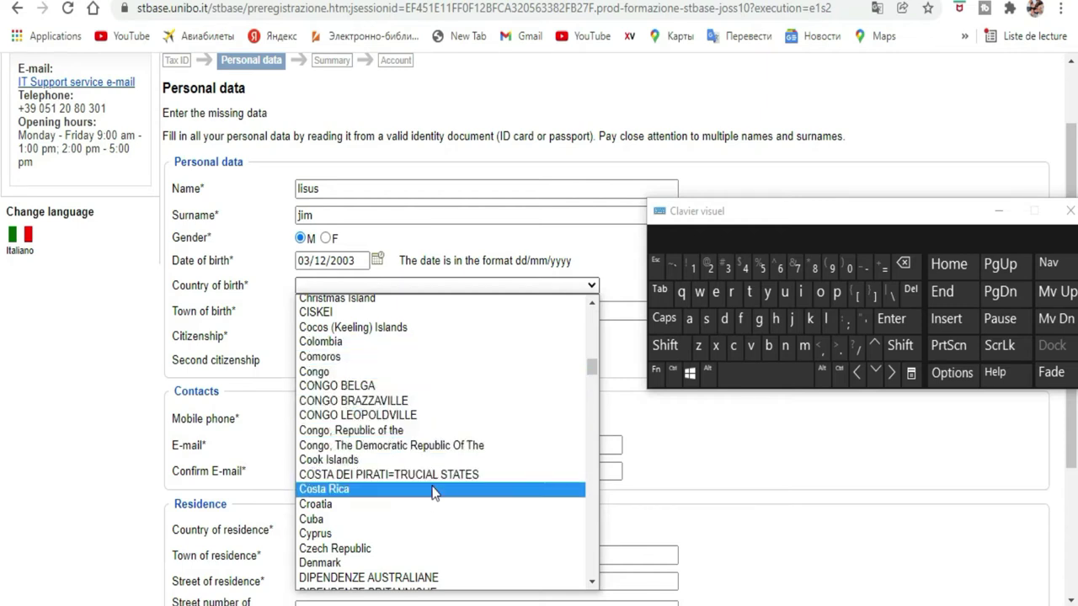
{"action": "scroll", "coordinate": [430, 471], "scroll_direction": "down", "scroll_amount": 5}
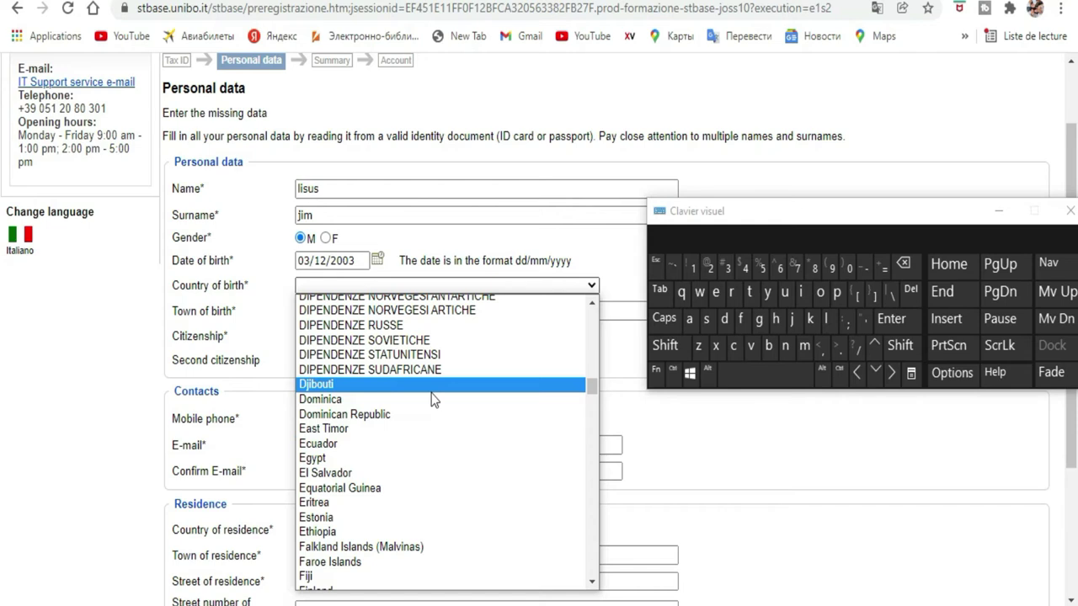
{"action": "scroll", "coordinate": [432, 412], "scroll_direction": "down", "scroll_amount": 6}
{"action": "scroll", "coordinate": [430, 400], "scroll_direction": "down", "scroll_amount": 6}
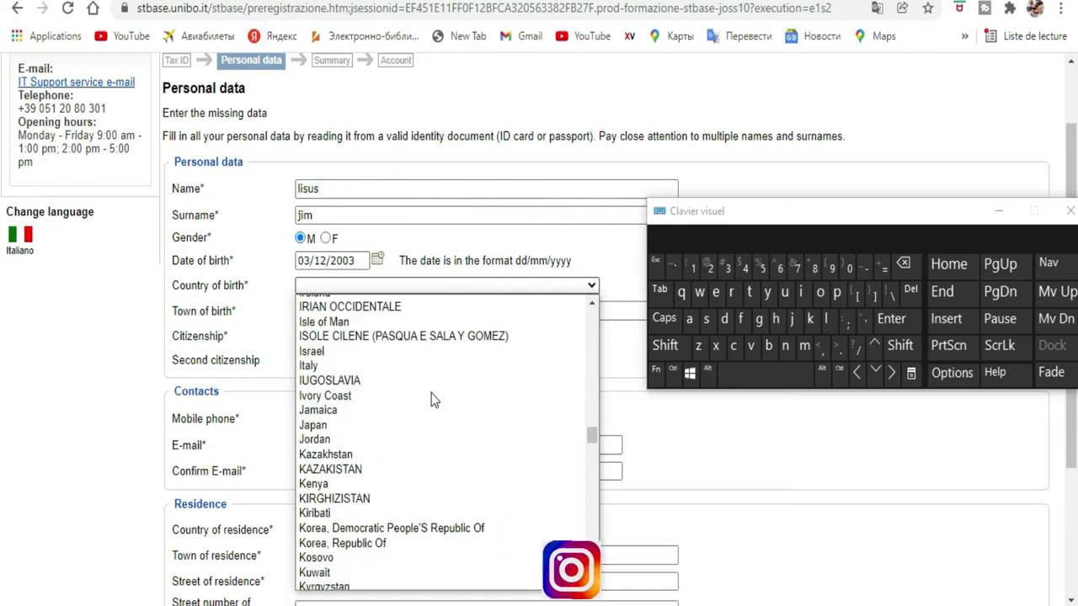
{"action": "left_click", "coordinate": [336, 400]}
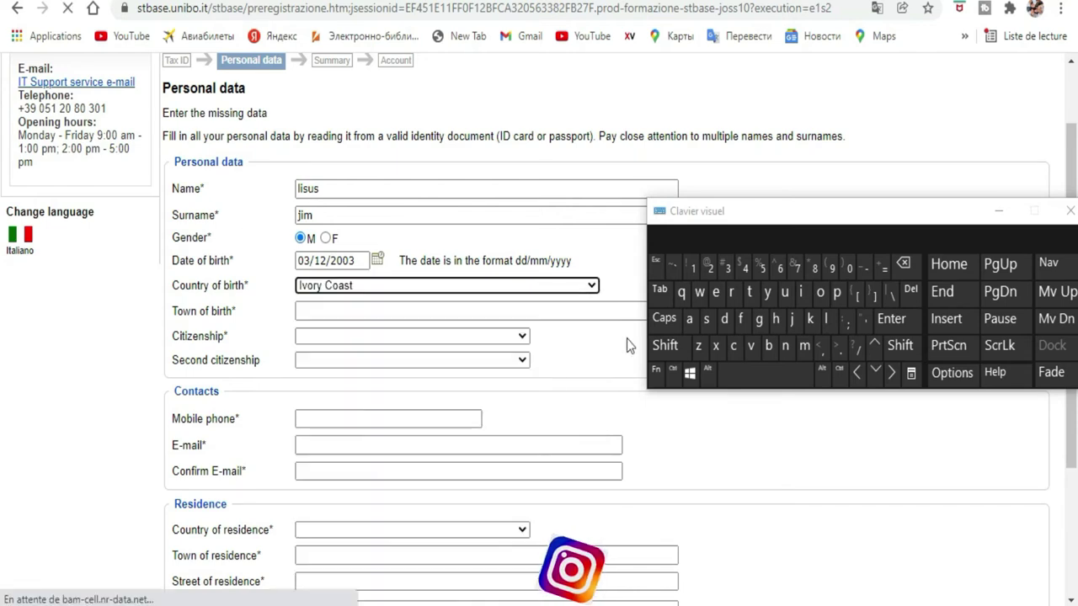
- Move the on-screen keyboard clear of the form fields and enter Abidjan as the town of birth
{"action": "scroll", "coordinate": [299, 341], "scroll_direction": "up", "scroll_amount": 2}
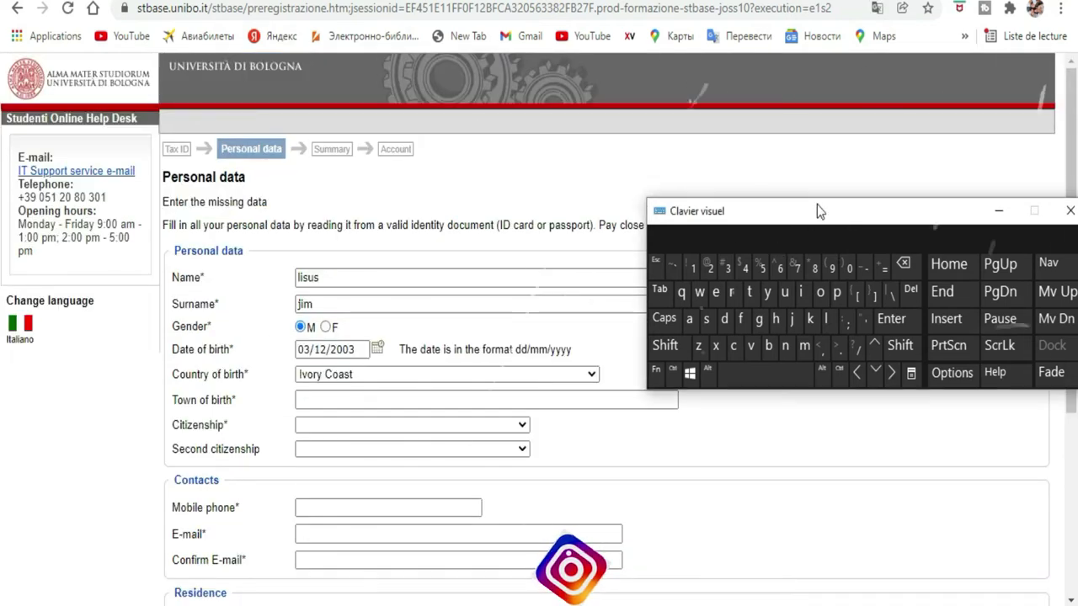
{"action": "left_click_drag", "start_coordinate": [816, 210], "coordinate": [869, 77]}
{"action": "left_click", "coordinate": [342, 399]}
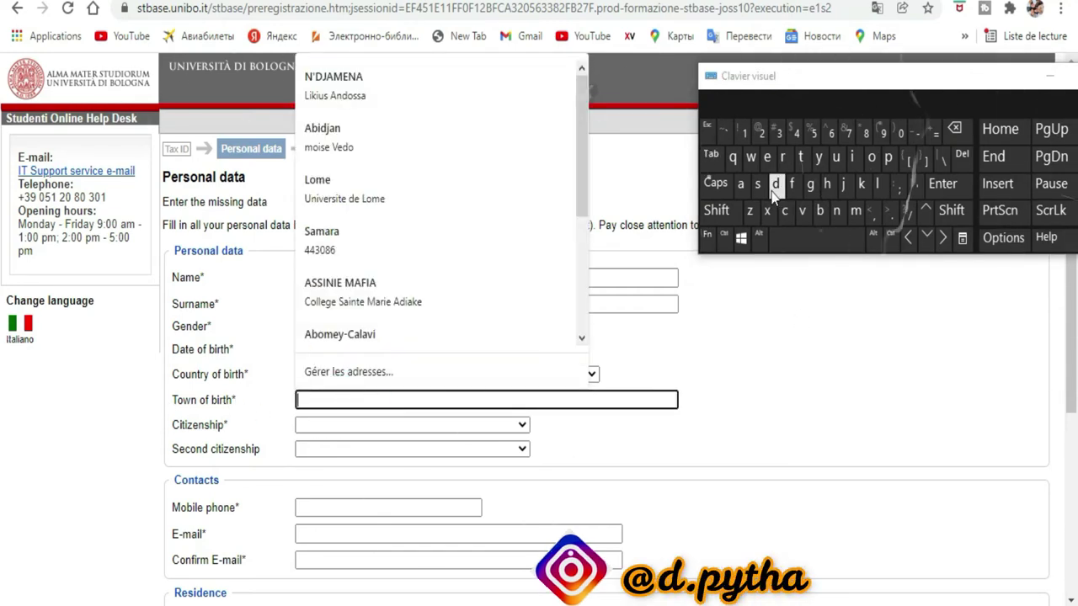
{"action": "left_click", "coordinate": [716, 211]}
{"action": "left_click", "coordinate": [743, 190]}
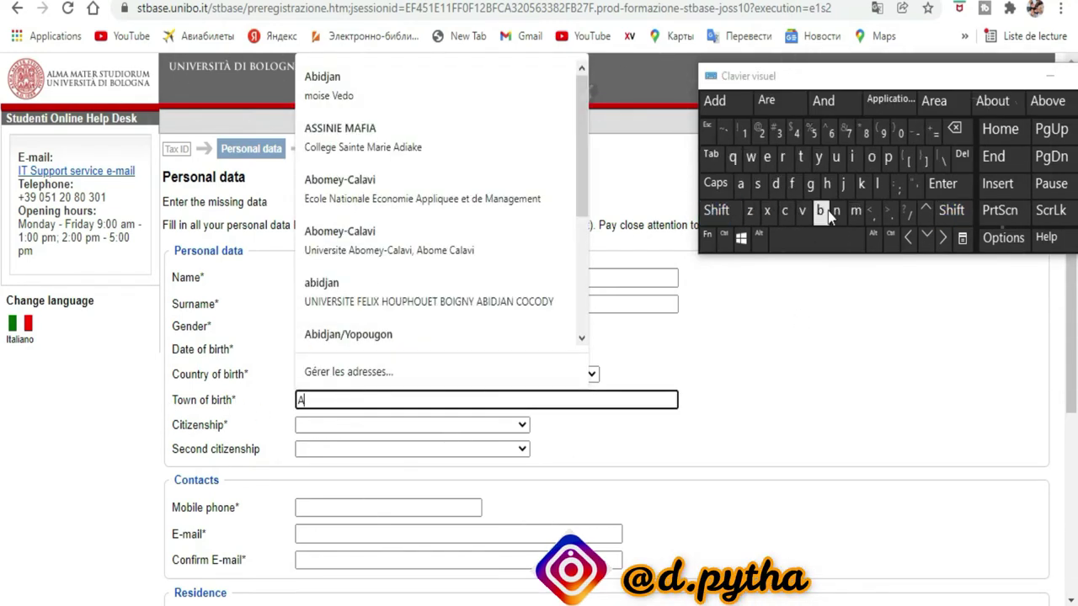
{"action": "left_click", "coordinate": [818, 211]}
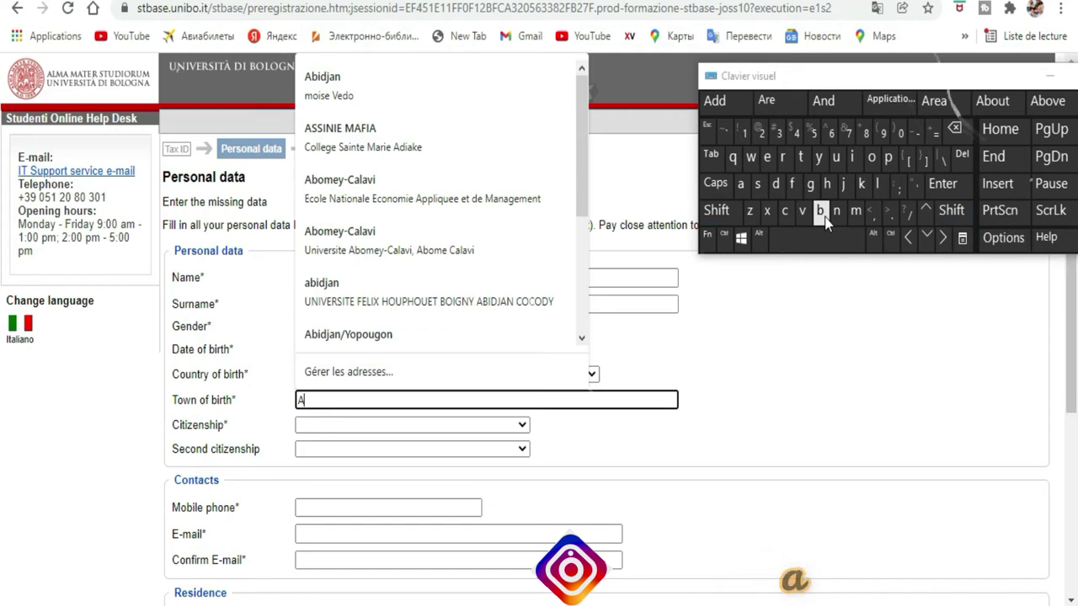
{"action": "left_click", "coordinate": [852, 157]}
{"action": "left_click", "coordinate": [781, 189]}
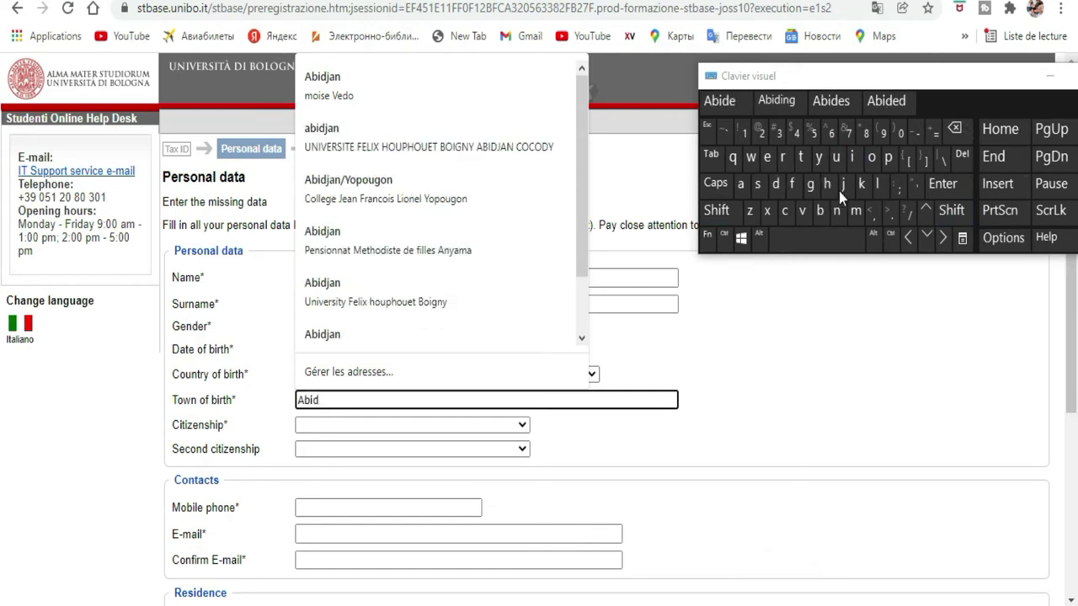
{"action": "left_click", "coordinate": [841, 189]}
{"action": "left_click", "coordinate": [746, 195]}
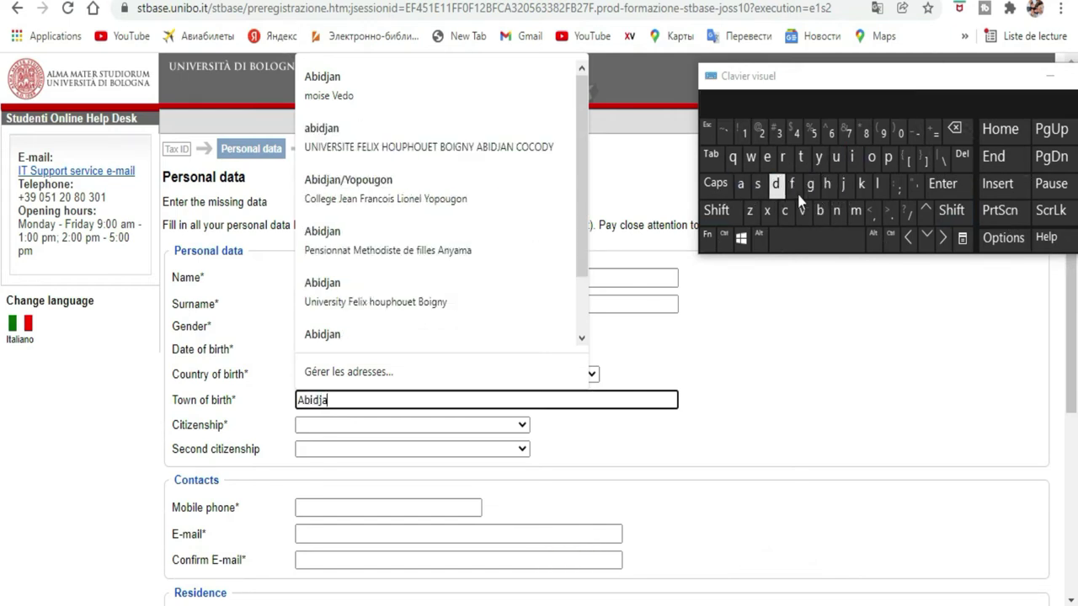
{"action": "left_click", "coordinate": [838, 212]}
- Set the citizenship to Ivory Coast
{"action": "left_click", "coordinate": [446, 429]}
{"action": "scroll", "coordinate": [383, 221], "scroll_direction": "down", "scroll_amount": 10}
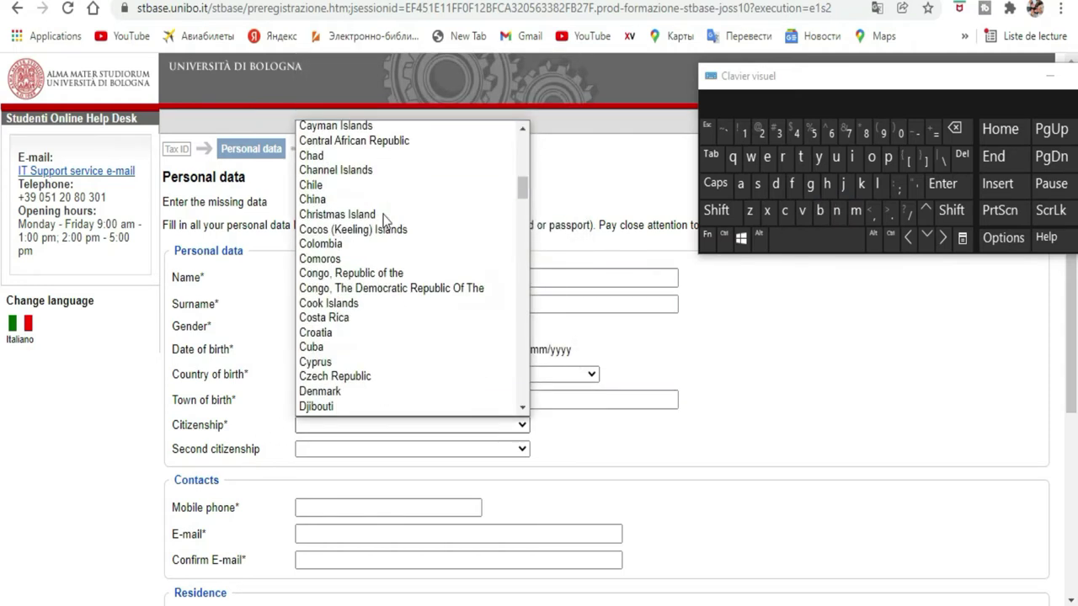
{"action": "scroll", "coordinate": [387, 226], "scroll_direction": "up", "scroll_amount": 3}
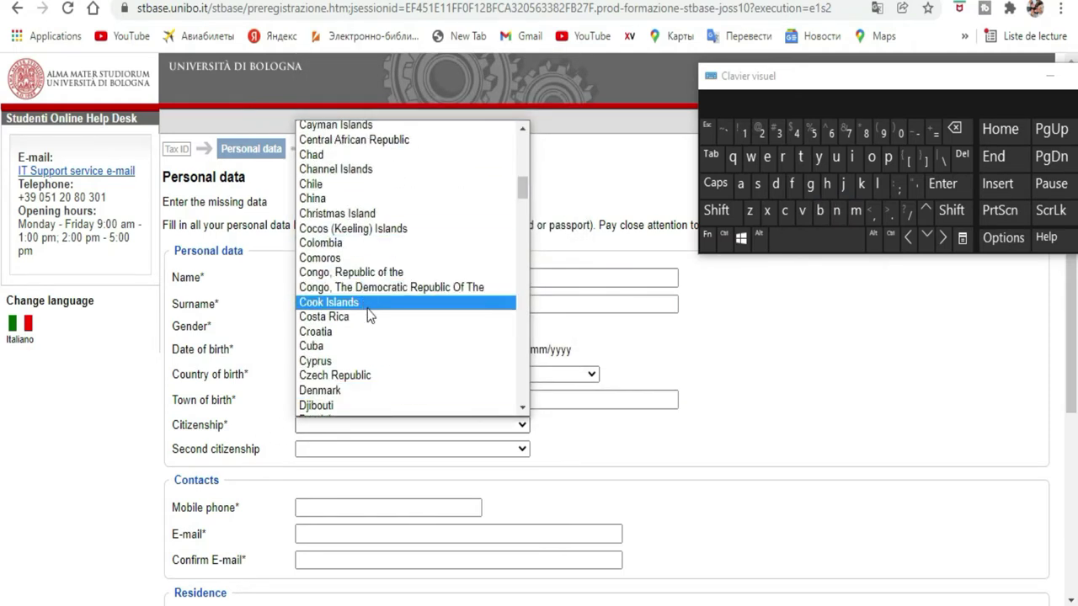
{"action": "scroll", "coordinate": [395, 310], "scroll_direction": "down", "scroll_amount": 6}
{"action": "scroll", "coordinate": [396, 316], "scroll_direction": "down", "scroll_amount": 4}
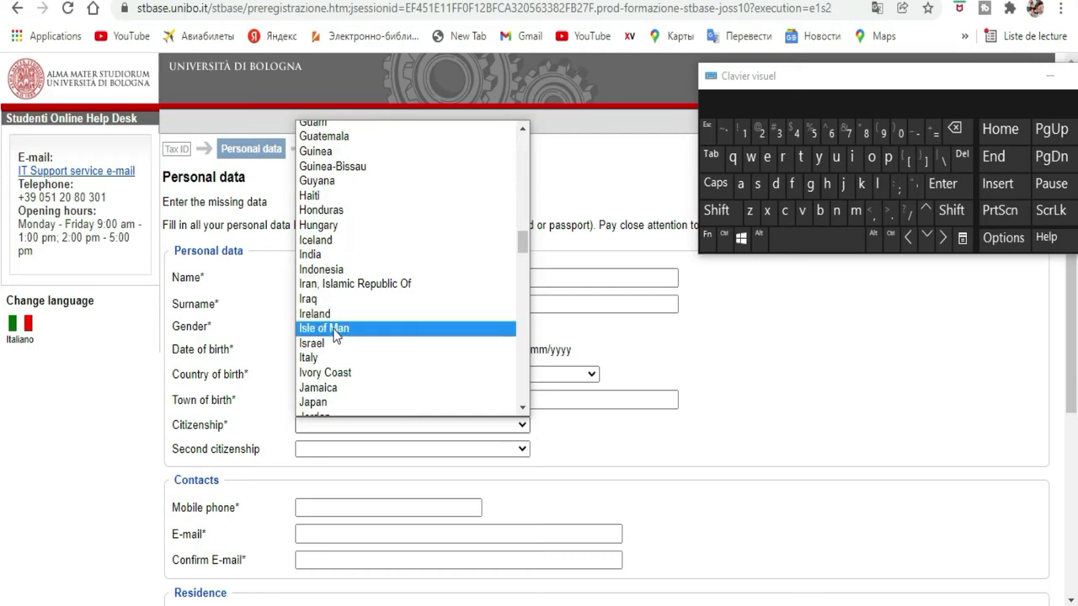
{"action": "left_click", "coordinate": [343, 373]}
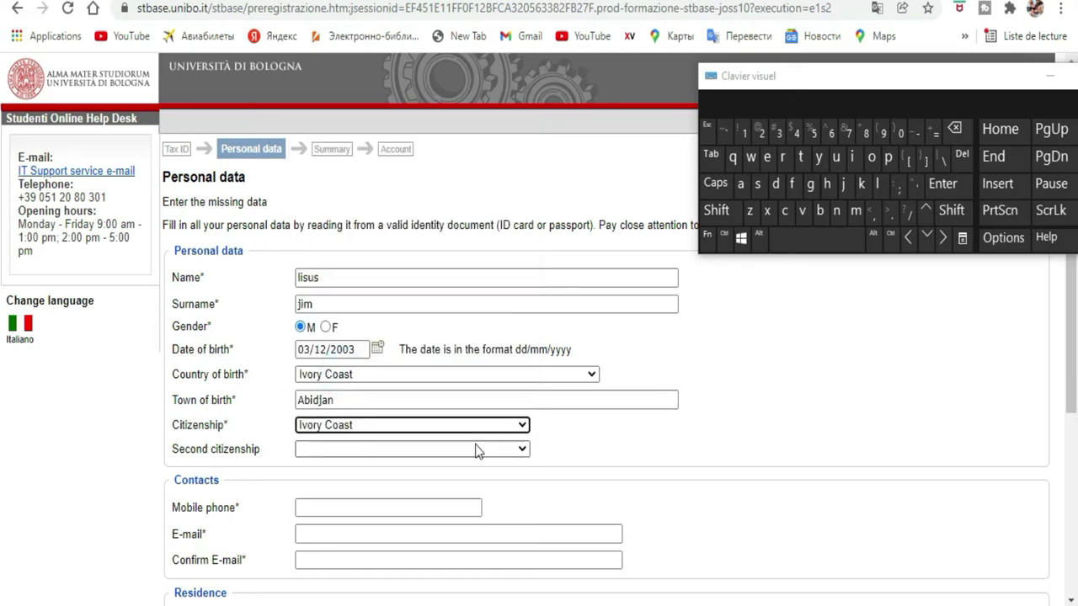
- View the second citizenship options, leave that field blank, and look over the contact and residence fields
{"action": "left_click", "coordinate": [510, 451]}
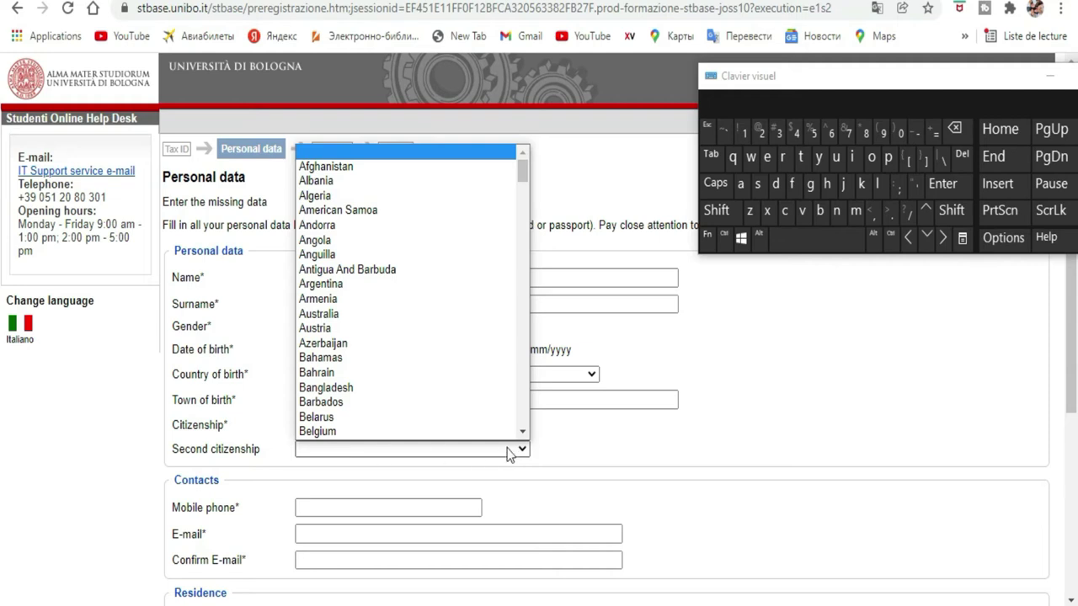
{"action": "left_click", "coordinate": [509, 453]}
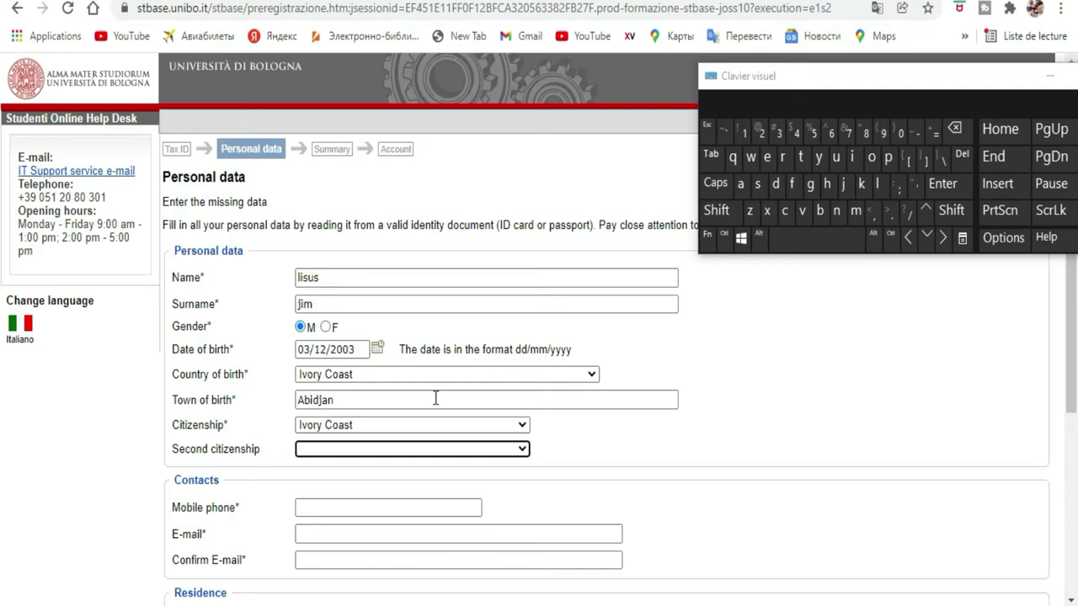
{"action": "scroll", "coordinate": [361, 308], "scroll_direction": "down", "scroll_amount": 1}
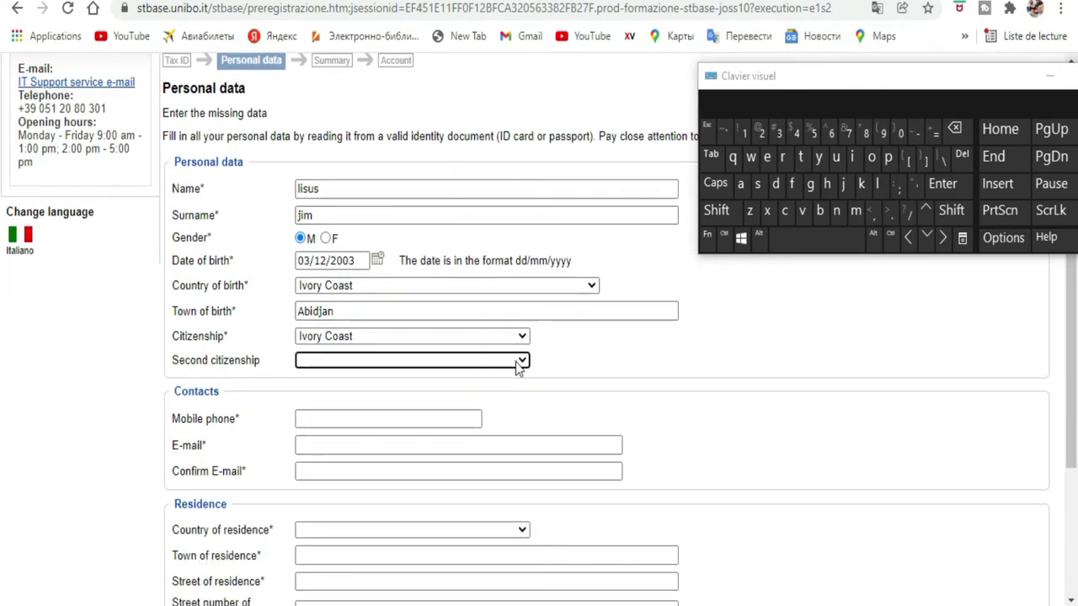
{"action": "scroll", "coordinate": [474, 336], "scroll_direction": "down", "scroll_amount": 2}
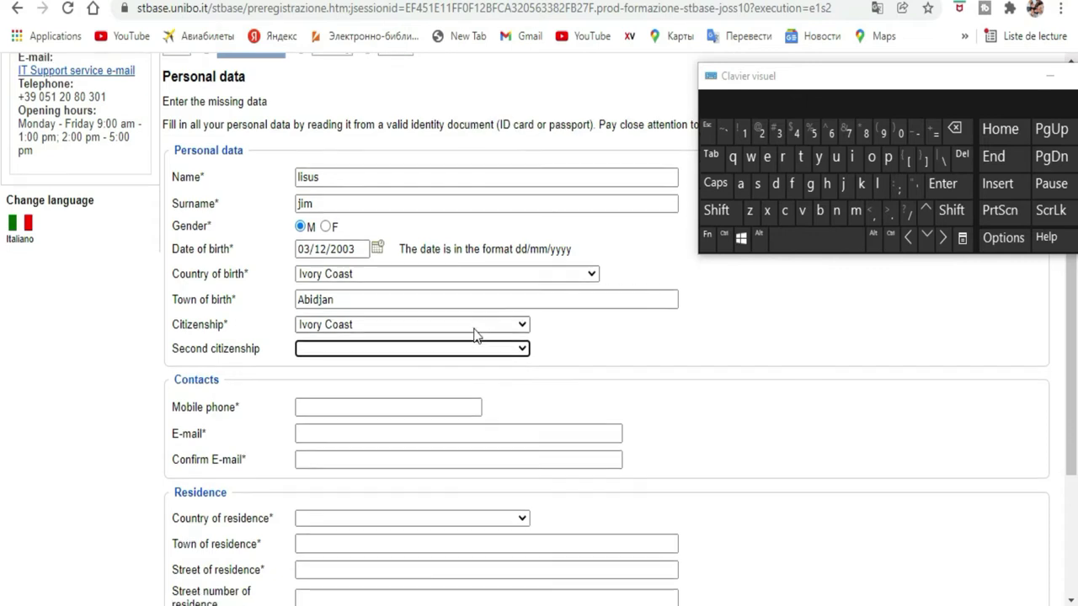
- Enter the applicant's mobile phone number in the contact details
{"action": "left_click", "coordinate": [306, 241]}
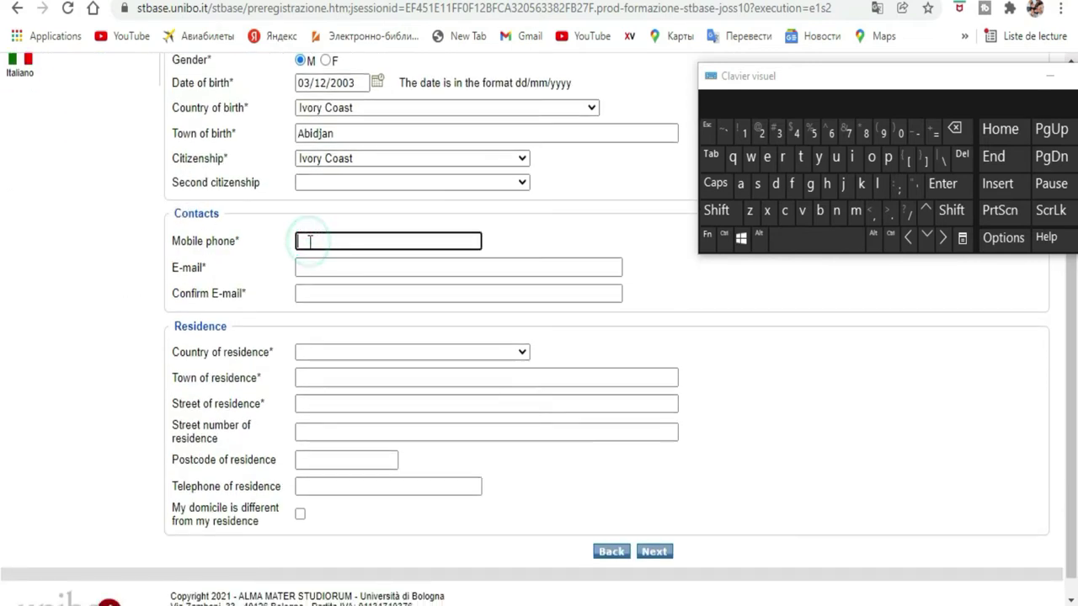
{"action": "left_click", "coordinate": [900, 132]}
{"action": "left_click", "coordinate": [900, 132]}
{"action": "left_click", "coordinate": [883, 132]}
{"action": "left_click", "coordinate": [778, 133]}
{"action": "left_click", "coordinate": [778, 133]}
{"action": "left_click", "coordinate": [745, 133]}
{"action": "left_click", "coordinate": [761, 133]}
{"action": "left_click", "coordinate": [796, 133]}
{"action": "left_click", "coordinate": [796, 133]}
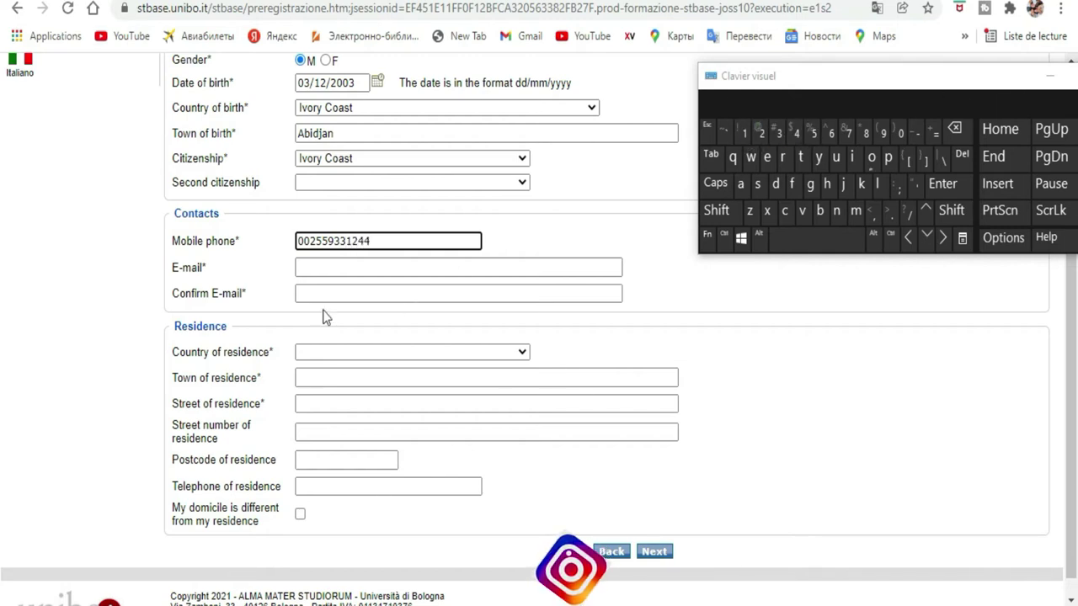
- Enter the applicant's e-mail address in the contact details
{"action": "left_click", "coordinate": [362, 266]}
{"action": "left_click", "coordinate": [855, 210]}
{"action": "left_click", "coordinate": [872, 158]}
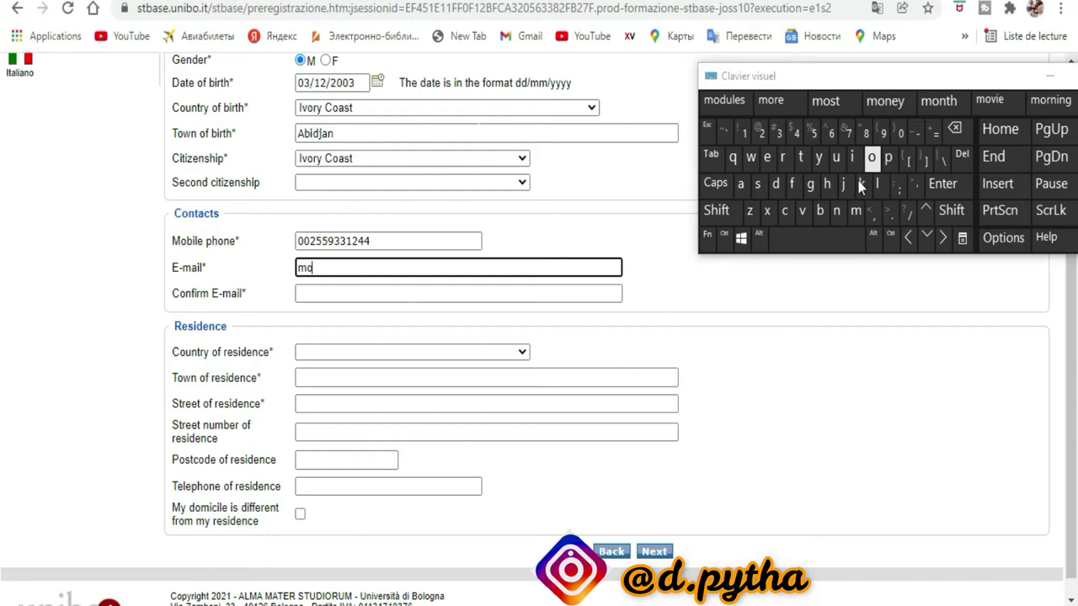
{"action": "left_click", "coordinate": [837, 211]}
{"action": "left_click", "coordinate": [767, 158]}
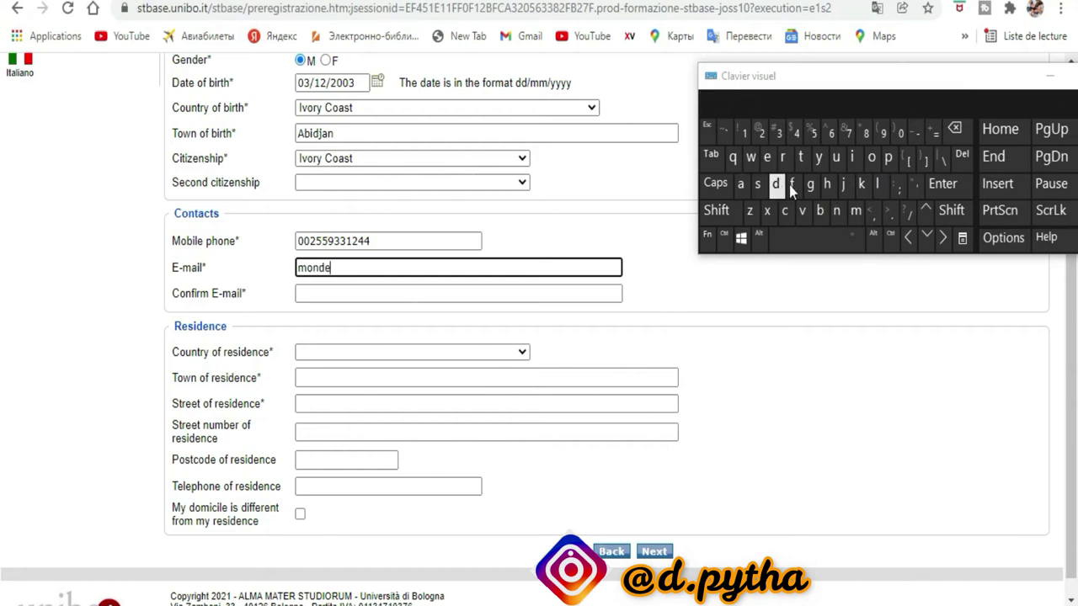
{"action": "left_click", "coordinate": [819, 210]}
{"action": "left_click", "coordinate": [864, 158]}
{"action": "left_click", "coordinate": [836, 158]}
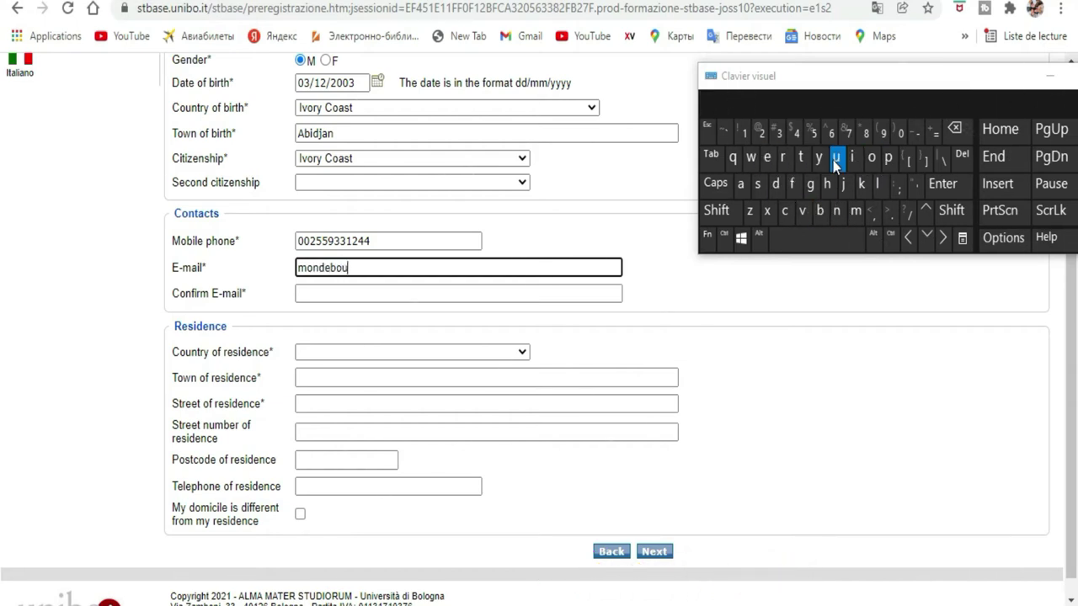
{"action": "left_click", "coordinate": [762, 184]}
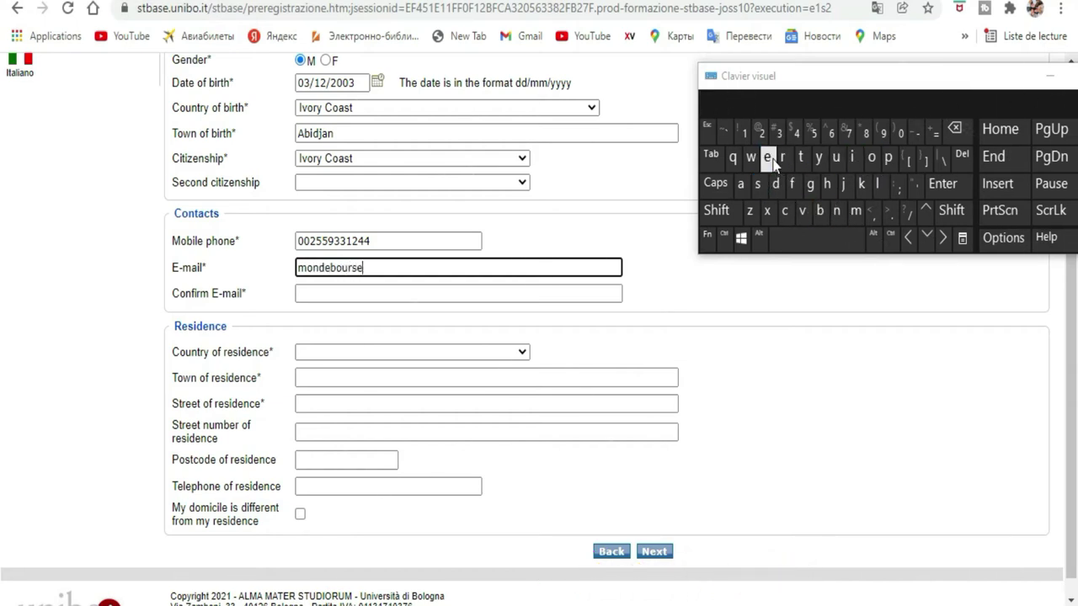
{"action": "left_click", "coordinate": [716, 209]}
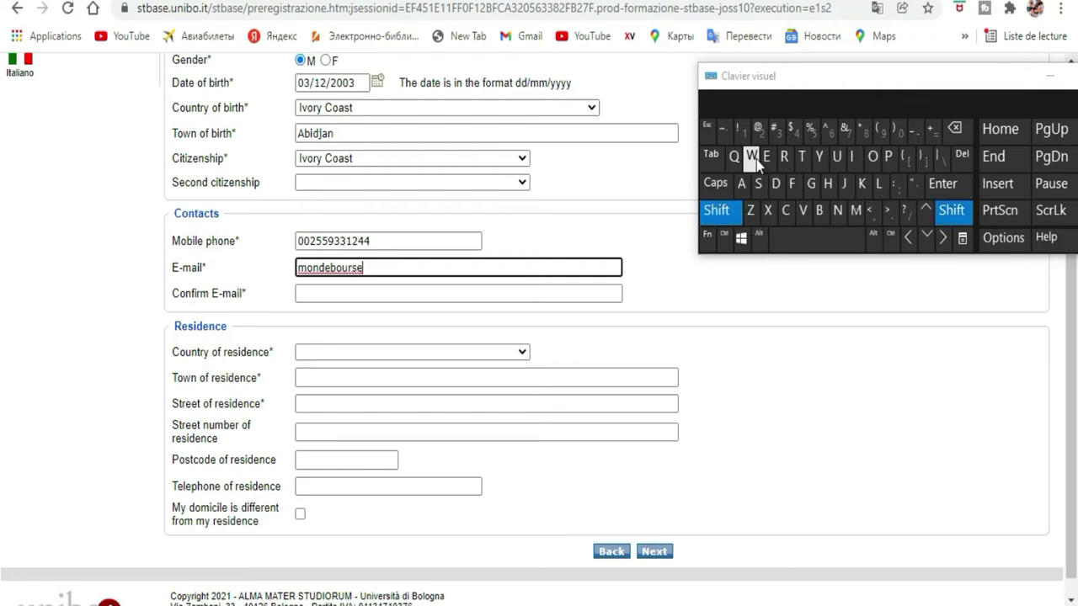
{"action": "left_click", "coordinate": [759, 130]}
{"action": "left_click", "coordinate": [809, 185]}
{"action": "left_click", "coordinate": [855, 211]}
{"action": "left_click", "coordinate": [742, 185]}
{"action": "left_click", "coordinate": [854, 160]}
{"action": "left_click", "coordinate": [877, 184]}
{"action": "left_click", "coordinate": [888, 217]}
{"action": "left_click", "coordinate": [786, 212]}
{"action": "left_click", "coordinate": [872, 160]}
{"action": "left_click", "coordinate": [856, 212]}
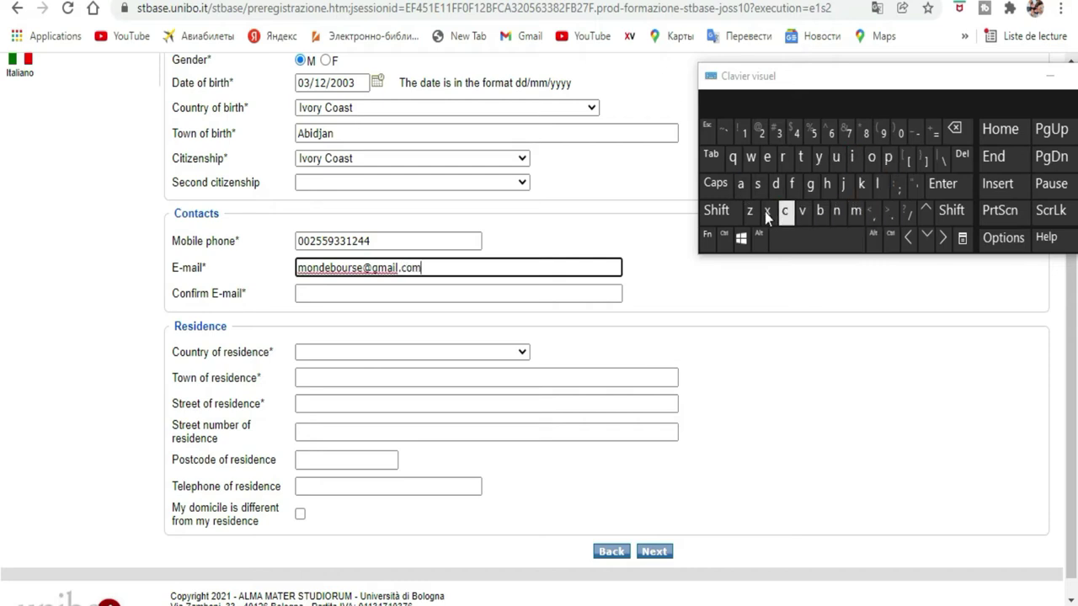
- Repeat the same e-mail address in the confirmation field
{"action": "left_click", "coordinate": [475, 293]}
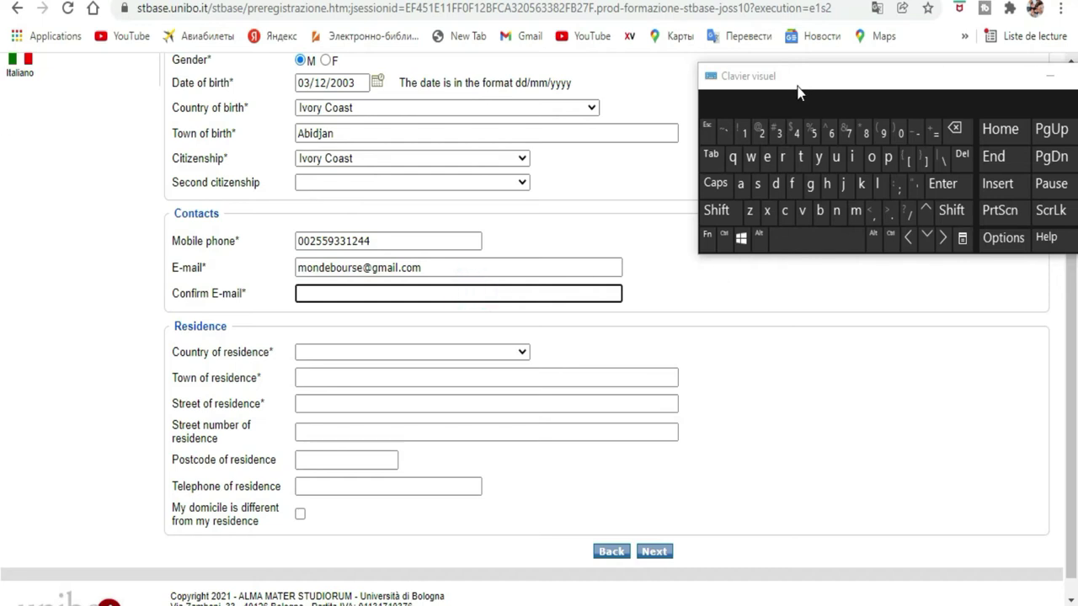
{"action": "left_click", "coordinate": [855, 211]}
{"action": "left_click", "coordinate": [871, 157]}
{"action": "left_click", "coordinate": [837, 211]}
{"action": "left_click", "coordinate": [776, 184]}
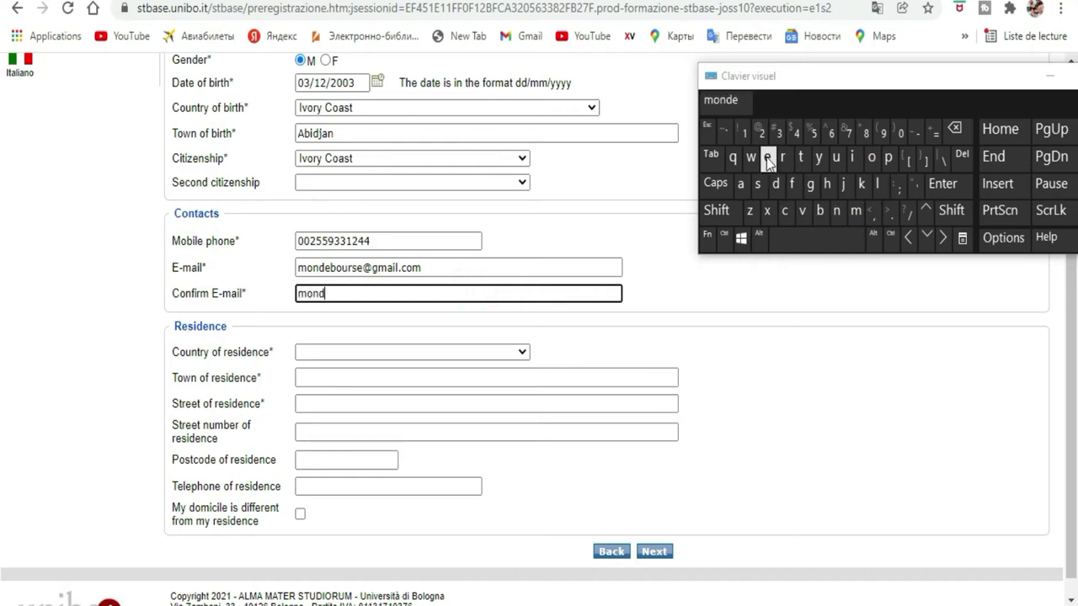
{"action": "left_click", "coordinate": [766, 158]}
{"action": "left_click", "coordinate": [821, 211]}
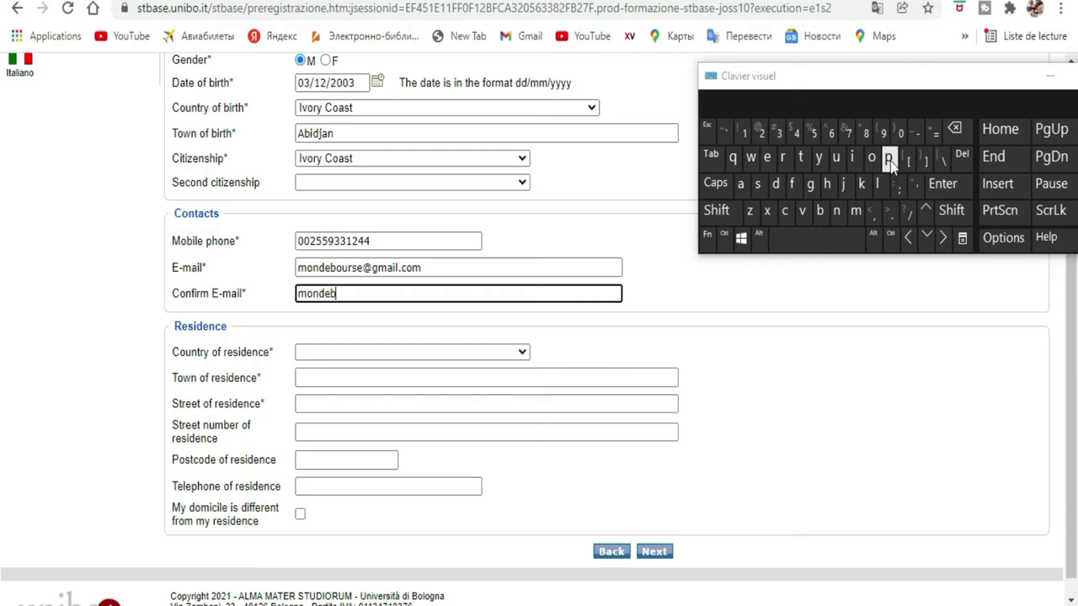
{"action": "left_click", "coordinate": [836, 160]}
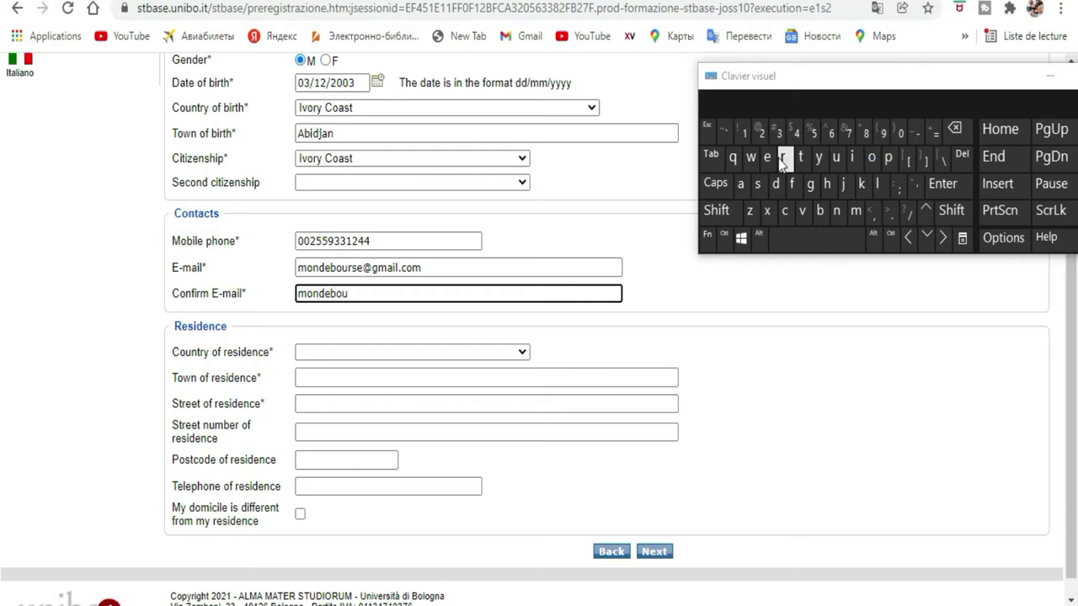
{"action": "left_click", "coordinate": [758, 183]}
{"action": "left_click", "coordinate": [766, 158]}
{"action": "left_click", "coordinate": [716, 211]}
{"action": "left_click", "coordinate": [763, 131]}
{"action": "left_click", "coordinate": [810, 183]}
{"action": "left_click", "coordinate": [855, 211]}
{"action": "left_click", "coordinate": [742, 184]}
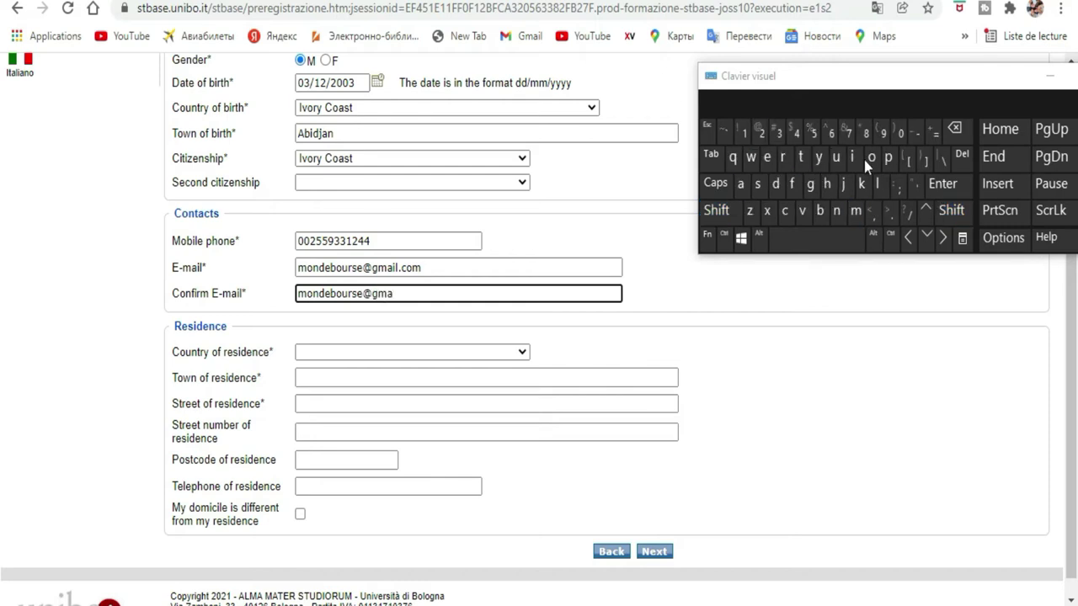
{"action": "left_click", "coordinate": [894, 223]}
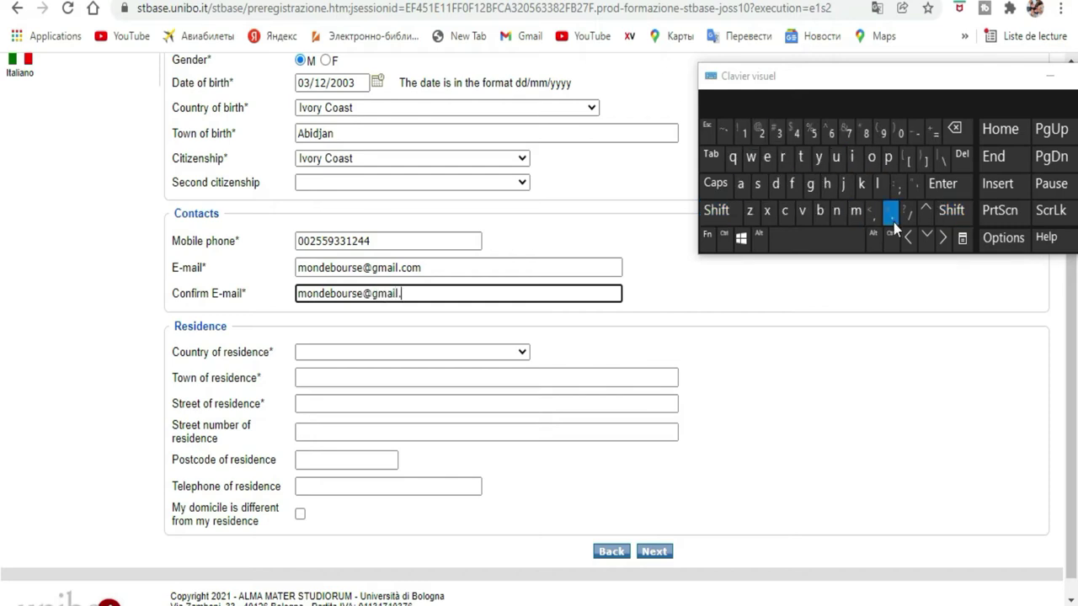
{"action": "left_click", "coordinate": [872, 158]}
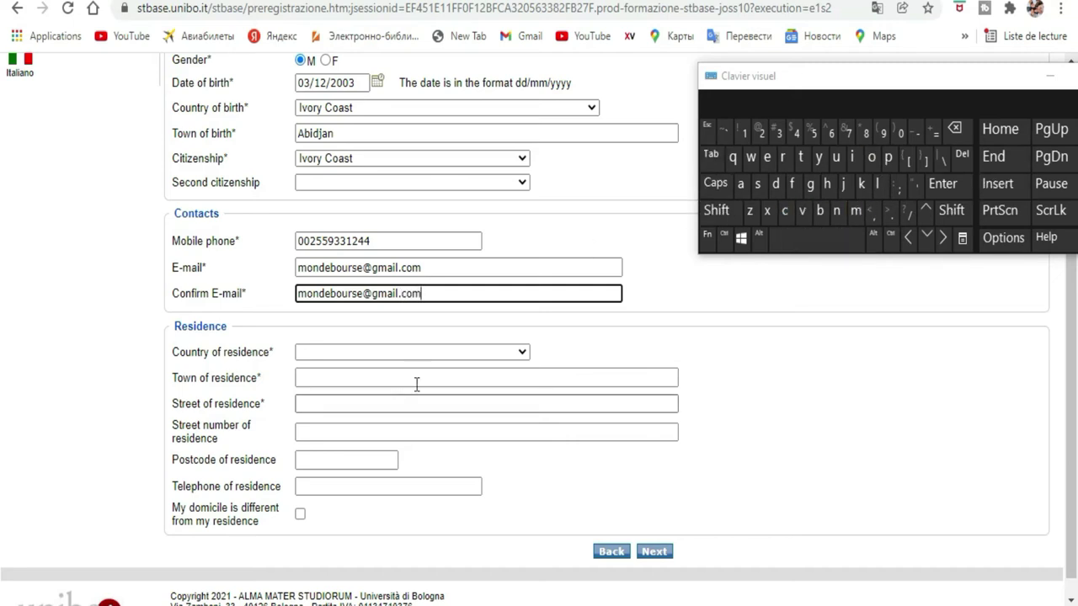
- Set the country of residence to Ivory Coast
{"action": "left_click", "coordinate": [508, 354]}
{"action": "scroll", "coordinate": [428, 276], "scroll_direction": "down", "scroll_amount": 10}
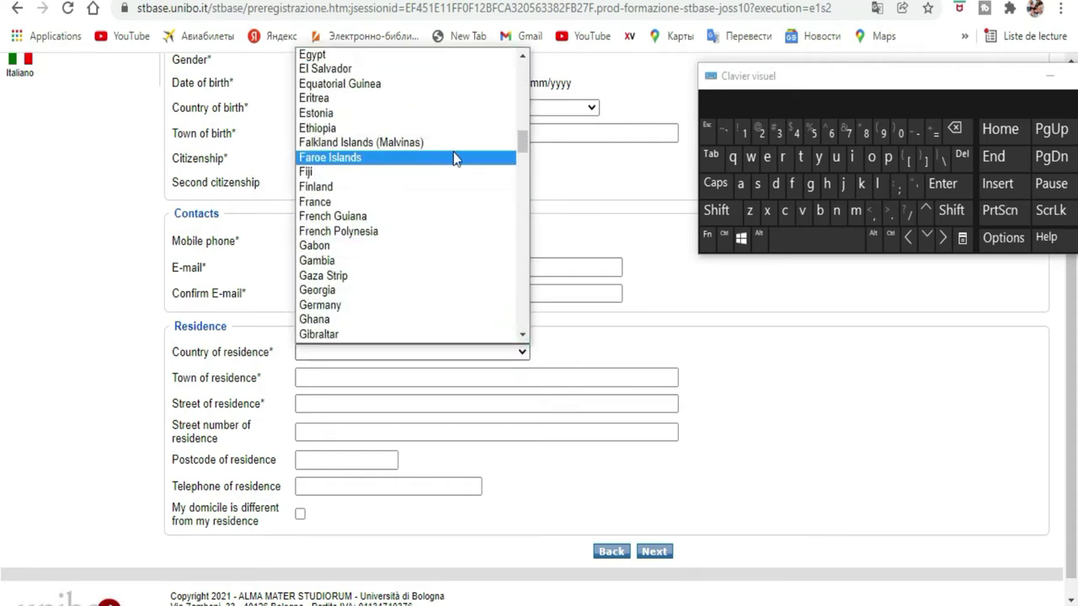
{"action": "scroll", "coordinate": [453, 156], "scroll_direction": "down", "scroll_amount": 3}
{"action": "scroll", "coordinate": [423, 209], "scroll_direction": "down", "scroll_amount": 3}
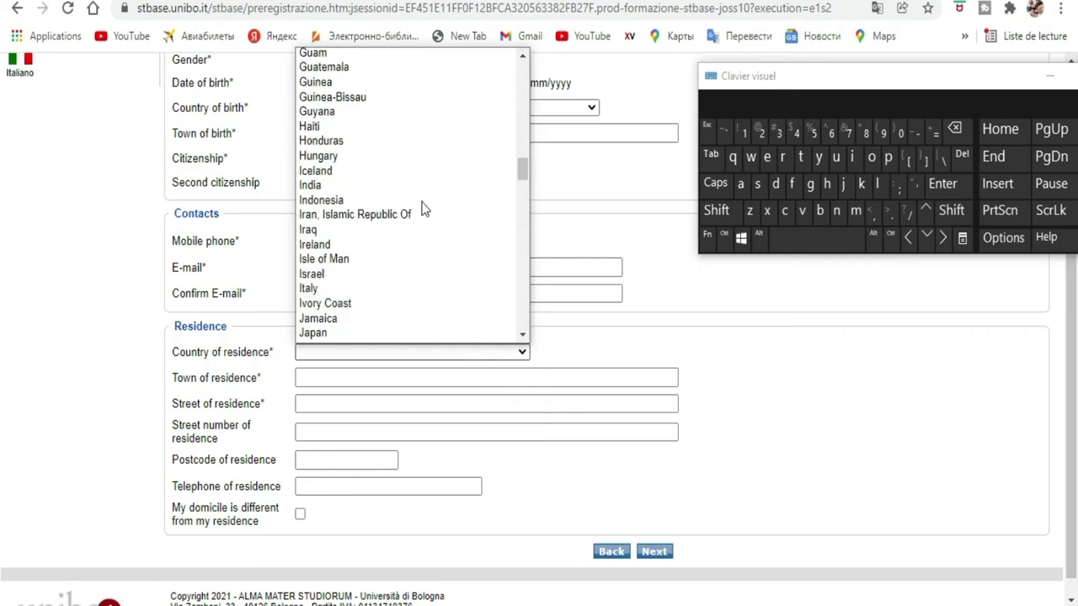
{"action": "left_click", "coordinate": [390, 305]}
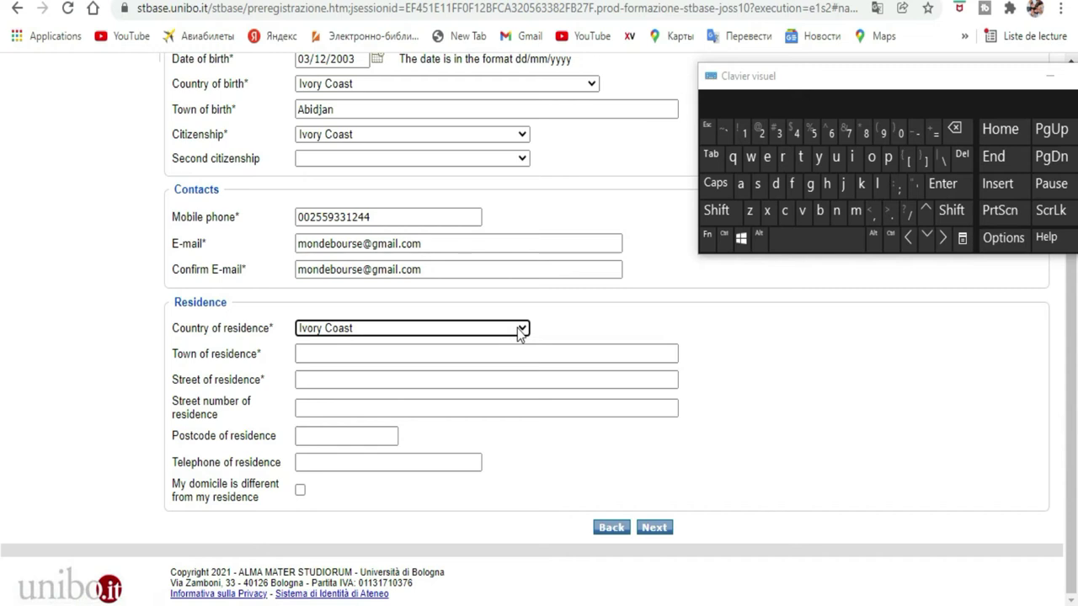
- Enter Abidjan as the town of residence and dismiss the address suggestions
{"action": "left_click", "coordinate": [329, 354]}
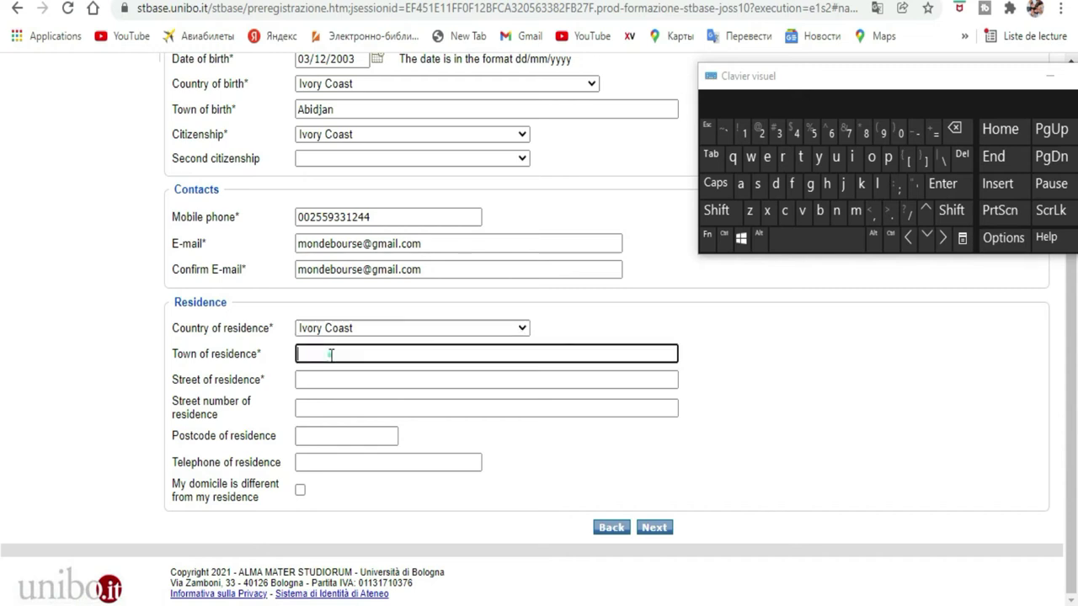
{"action": "left_click", "coordinate": [717, 215]}
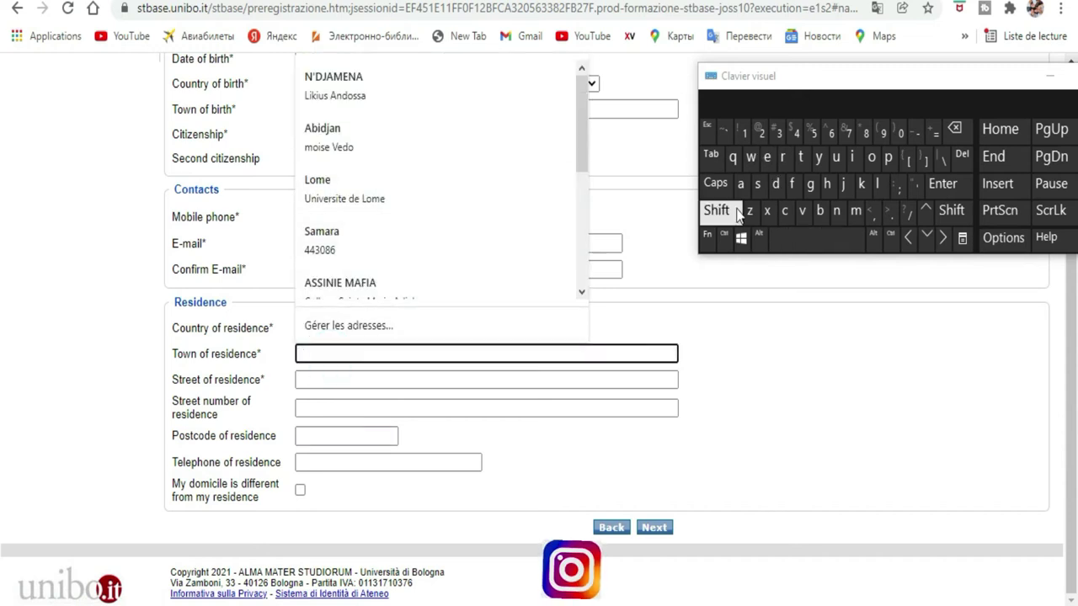
{"action": "left_click", "coordinate": [740, 184]}
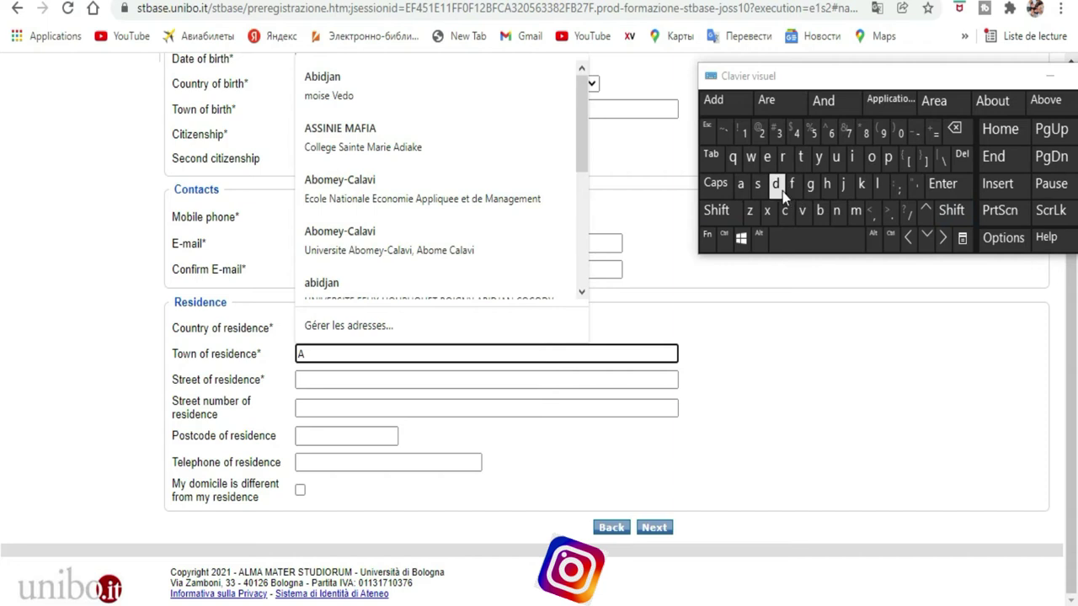
{"action": "left_click", "coordinate": [820, 210]}
{"action": "left_click", "coordinate": [851, 156]}
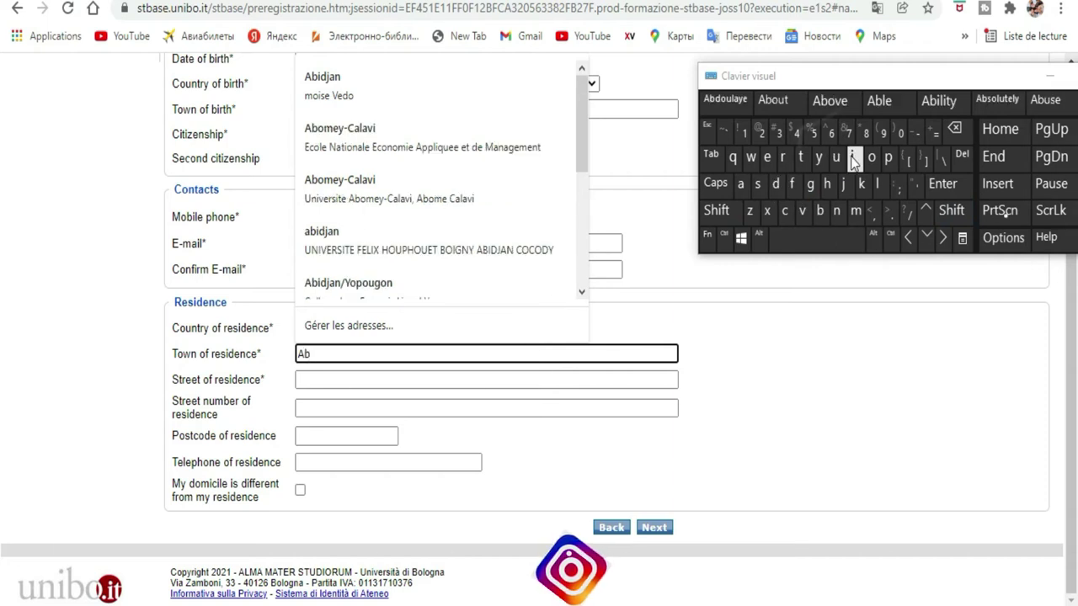
{"action": "left_click", "coordinate": [776, 184]}
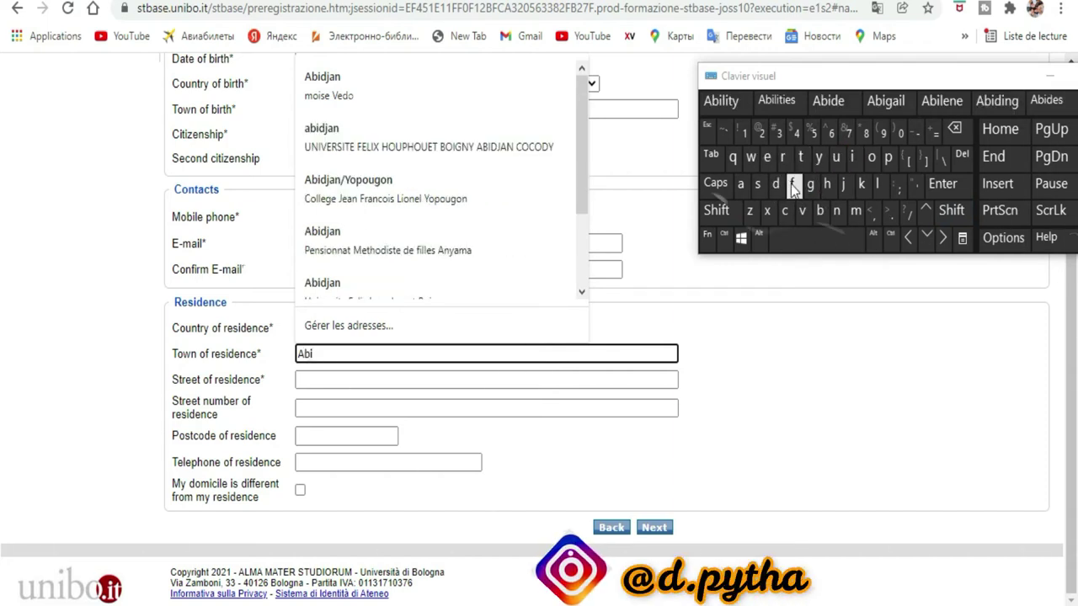
{"action": "left_click", "coordinate": [842, 184]}
{"action": "left_click", "coordinate": [741, 183]}
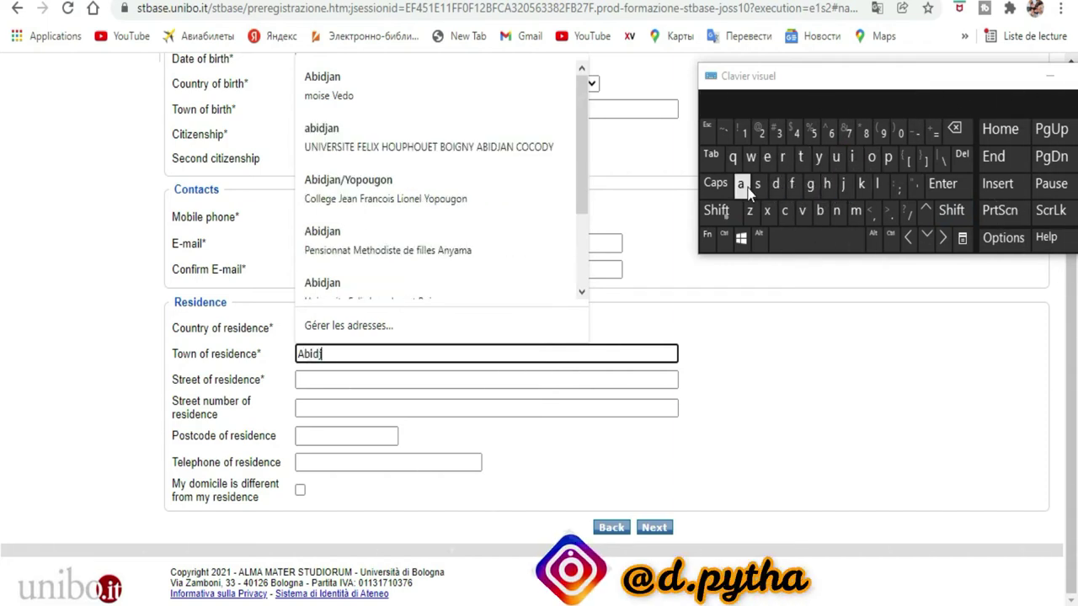
{"action": "left_click", "coordinate": [836, 211]}
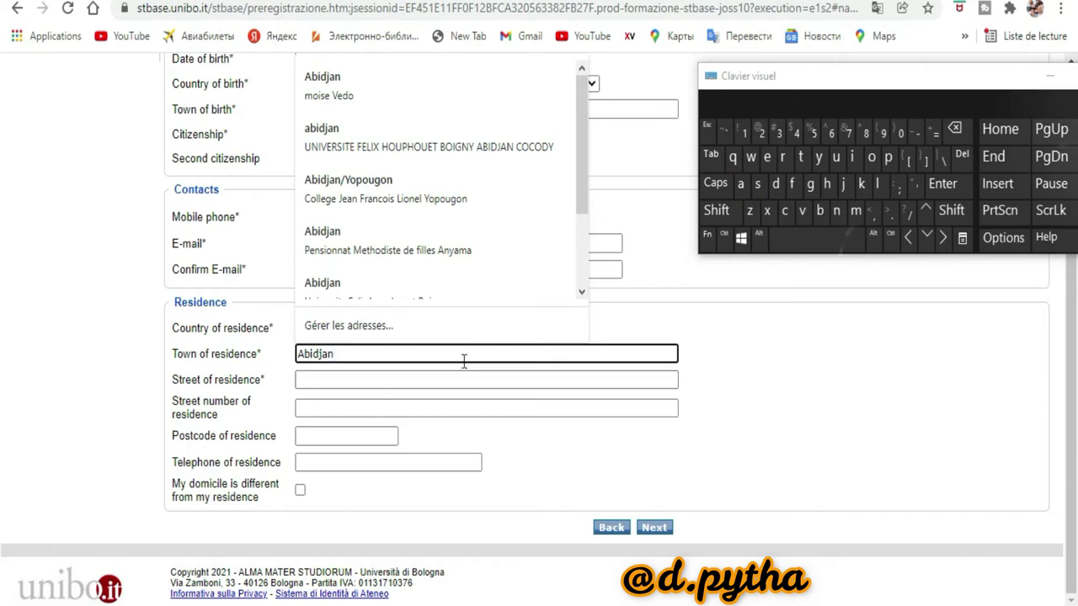
{"action": "left_click", "coordinate": [693, 399]}
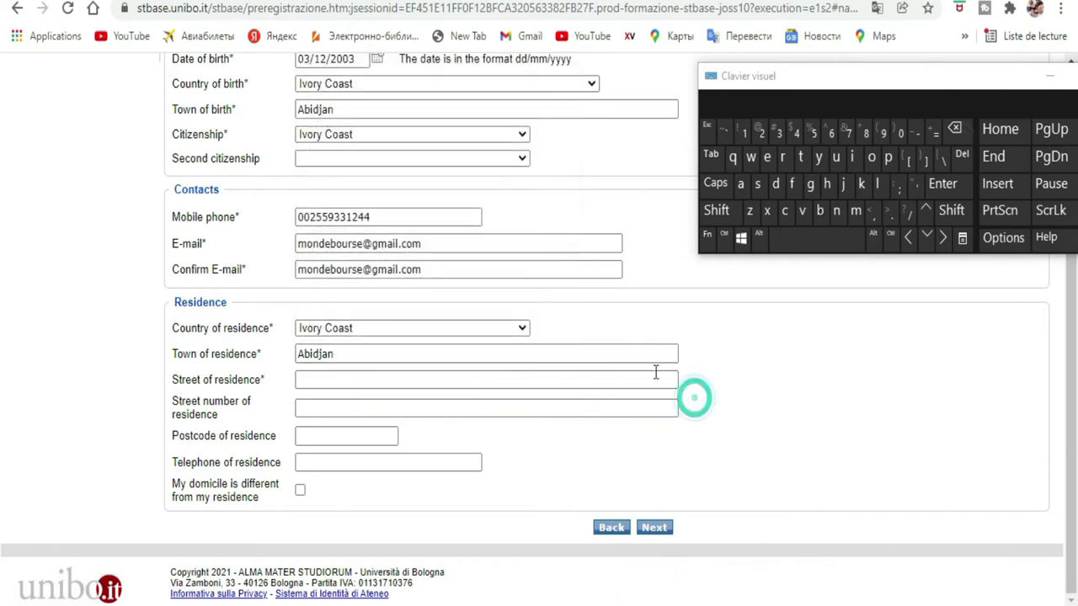
- Fill in the applicant's street of residence, correcting the mistyped first letter
{"action": "left_click", "coordinate": [339, 382]}
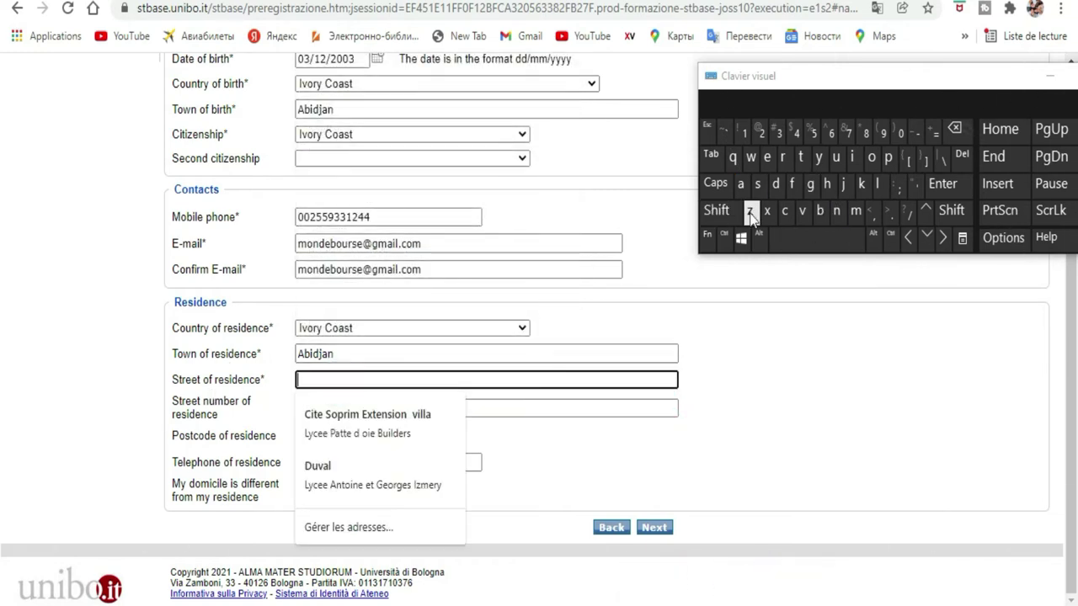
{"action": "left_click", "coordinate": [759, 185]}
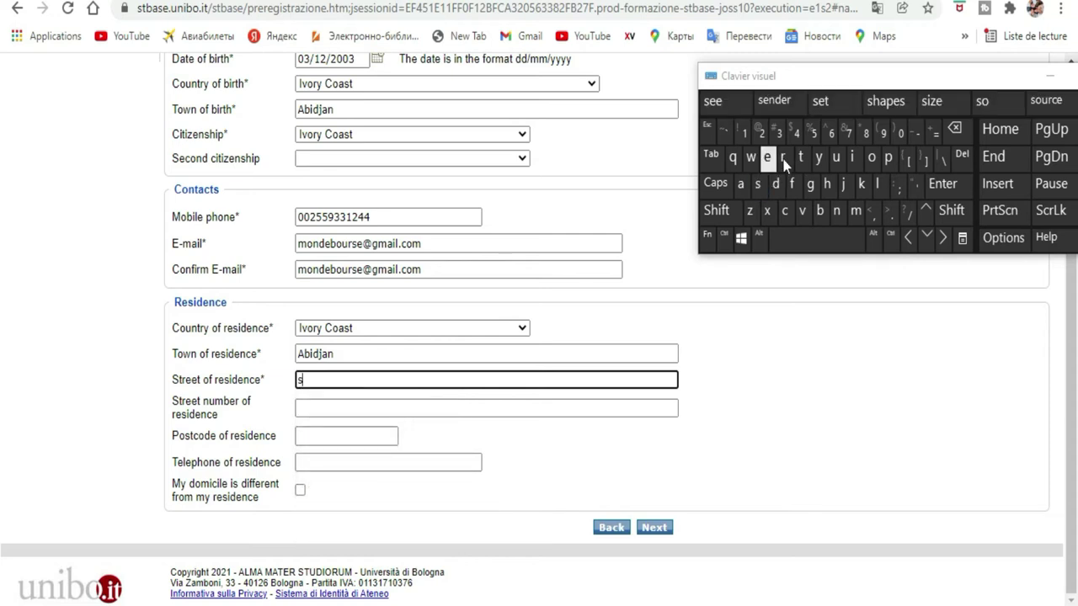
{"action": "left_click", "coordinate": [954, 129]}
{"action": "left_click", "coordinate": [715, 210]}
{"action": "left_click", "coordinate": [740, 183]}
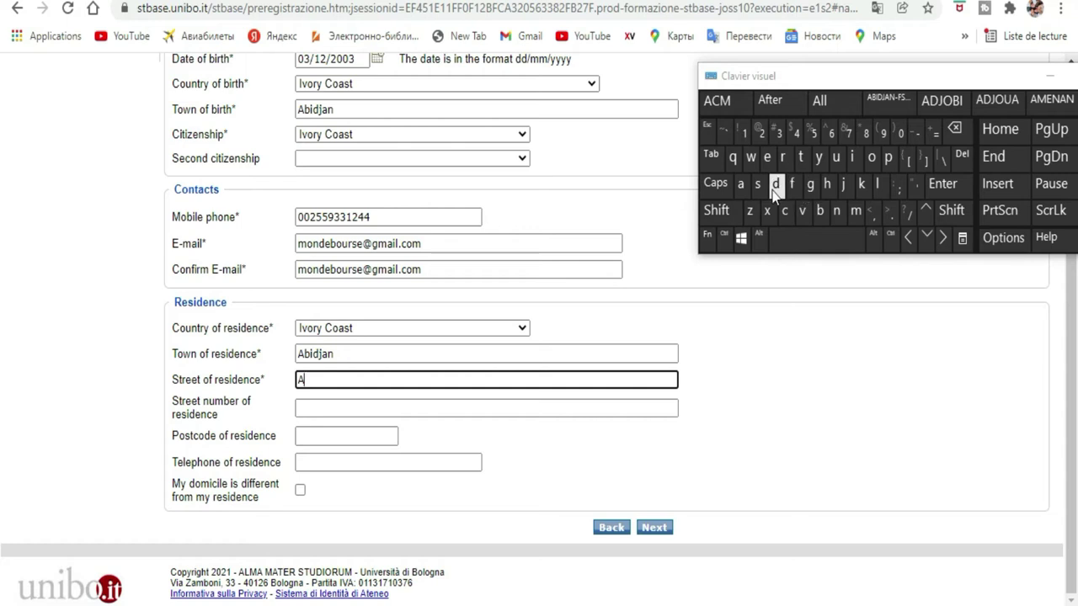
{"action": "left_click", "coordinate": [820, 210]}
{"action": "left_click", "coordinate": [852, 156]}
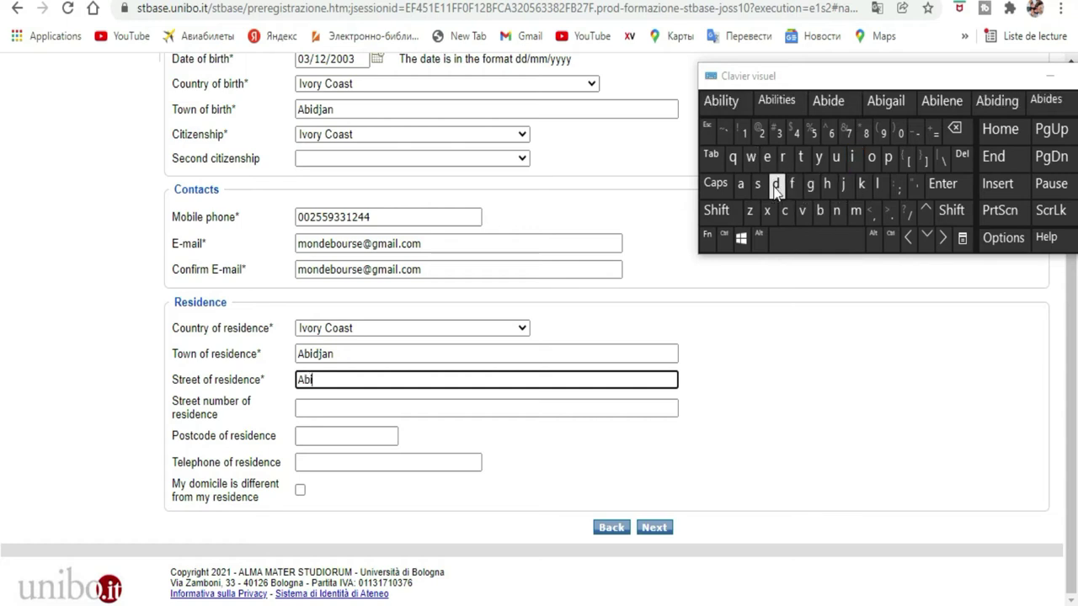
{"action": "left_click", "coordinate": [775, 185]}
{"action": "left_click", "coordinate": [842, 183]}
{"action": "left_click", "coordinate": [740, 183]}
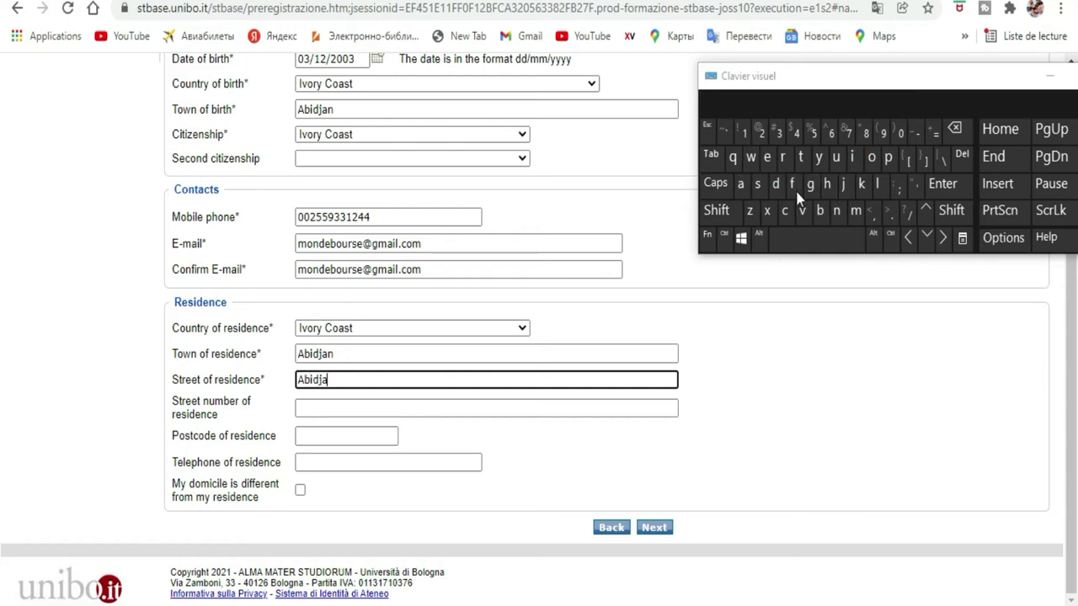
{"action": "left_click", "coordinate": [837, 210]}
{"action": "left_click", "coordinate": [776, 142]}
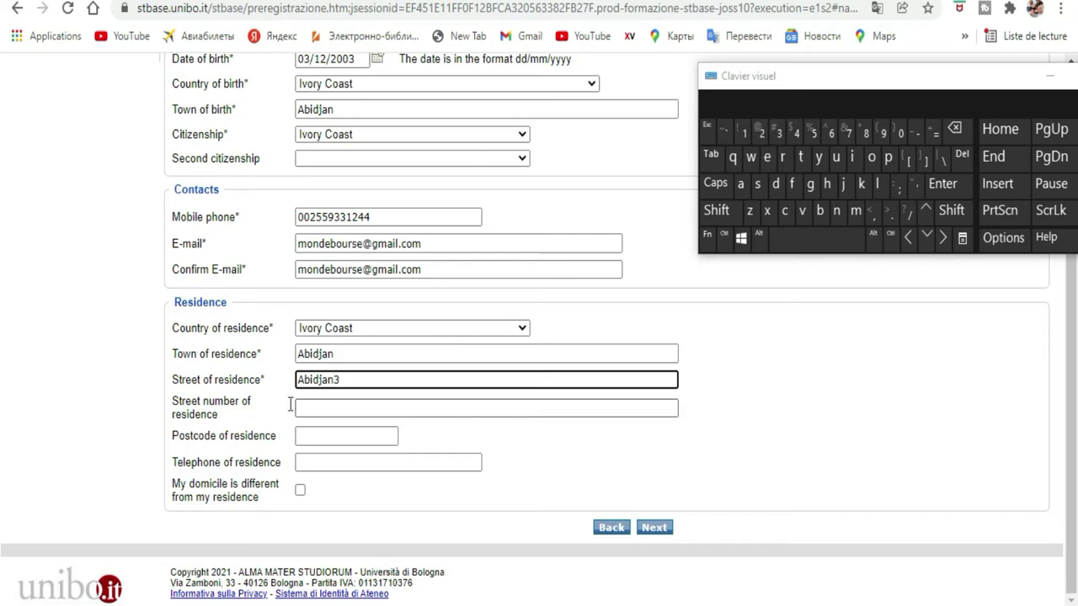
- Fill in the applicant's street number of residence and activate the postcode field
{"action": "left_click", "coordinate": [322, 409]}
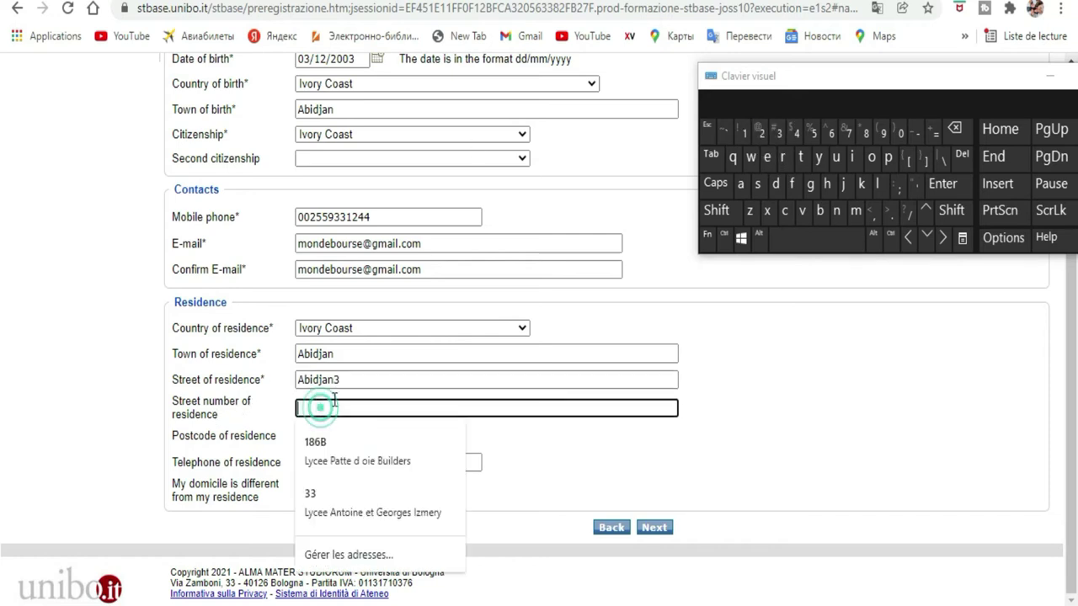
{"action": "left_click", "coordinate": [740, 183]}
{"action": "left_click", "coordinate": [740, 183]}
{"action": "left_click", "coordinate": [888, 156]}
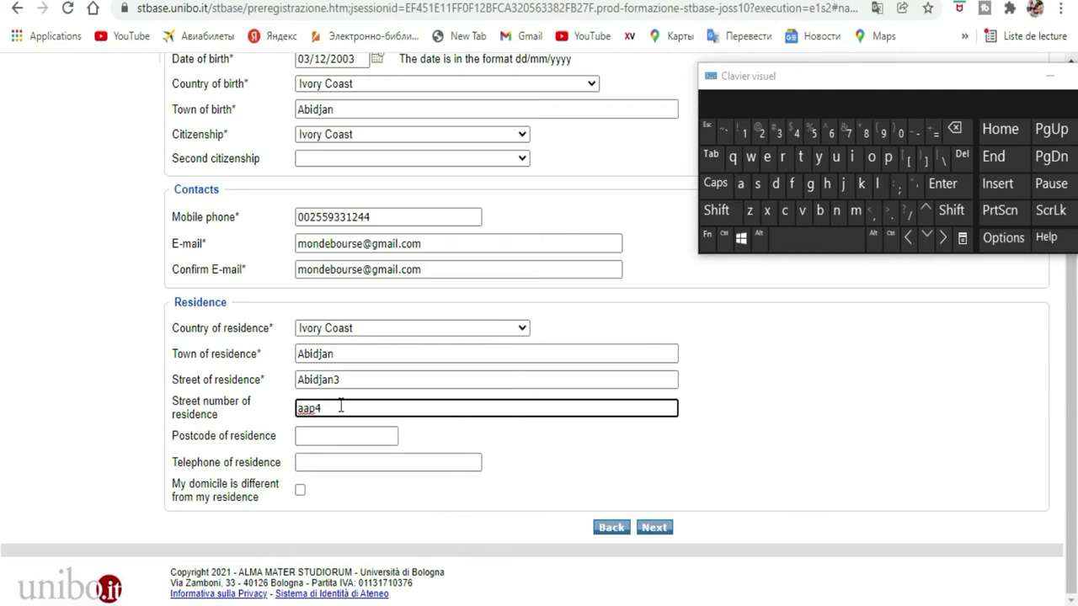
{"action": "left_click", "coordinate": [357, 438]}
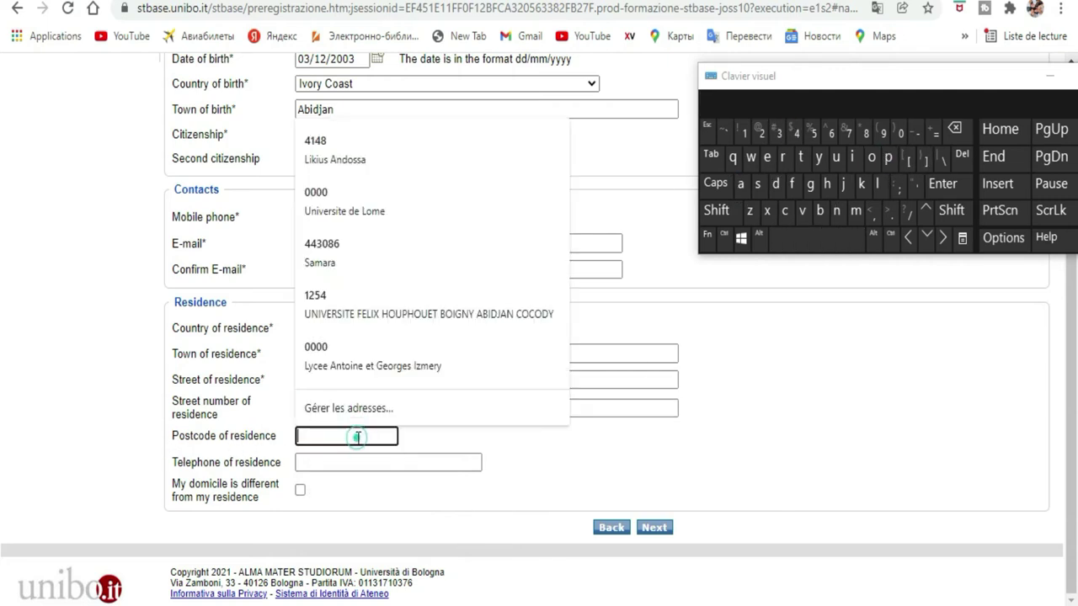
- Fill in the applicant's postcode of residence
{"action": "left_click", "coordinate": [741, 130]}
{"action": "left_click", "coordinate": [866, 130]}
{"action": "left_click", "coordinate": [831, 132]}
{"action": "left_click", "coordinate": [783, 135]}
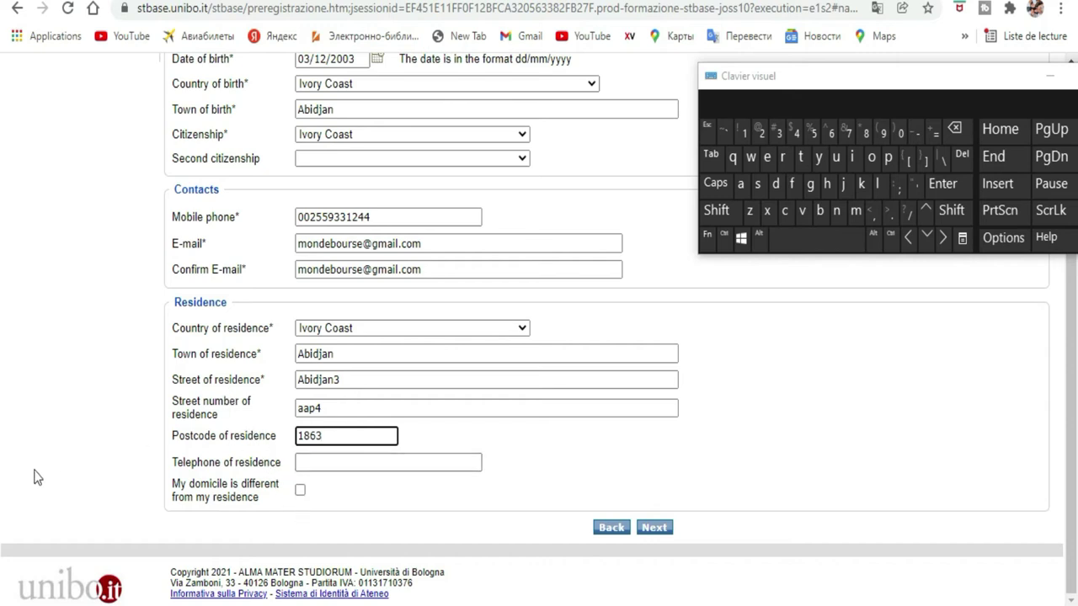
- Enter the applicant's telephone of residence and try to submit the personal data form
{"action": "left_click", "coordinate": [350, 462]}
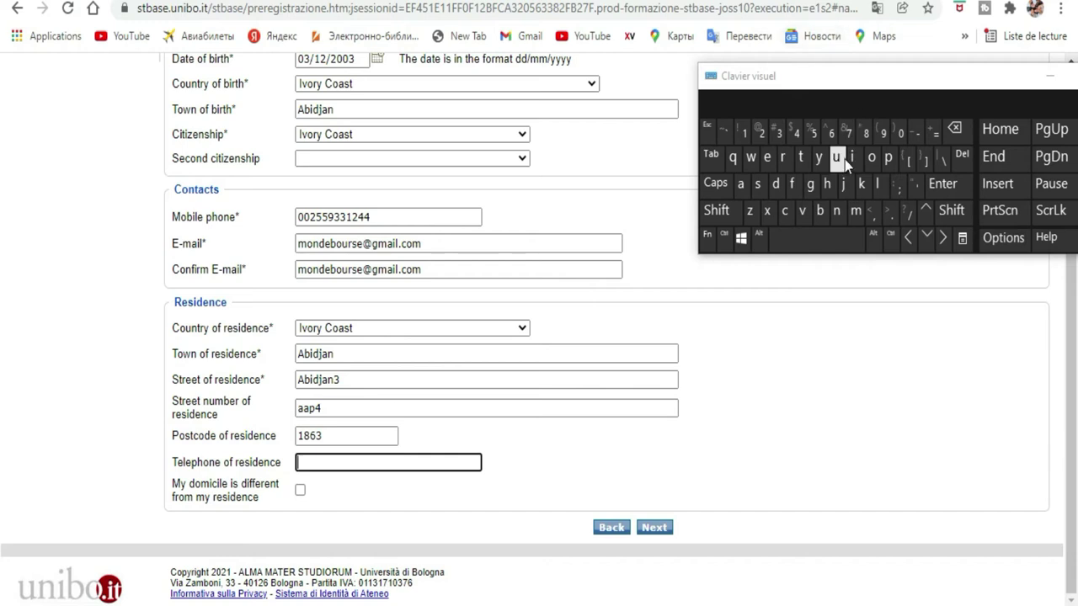
{"action": "left_click", "coordinate": [746, 135]}
{"action": "left_click", "coordinate": [761, 133]}
{"action": "left_click", "coordinate": [785, 133]}
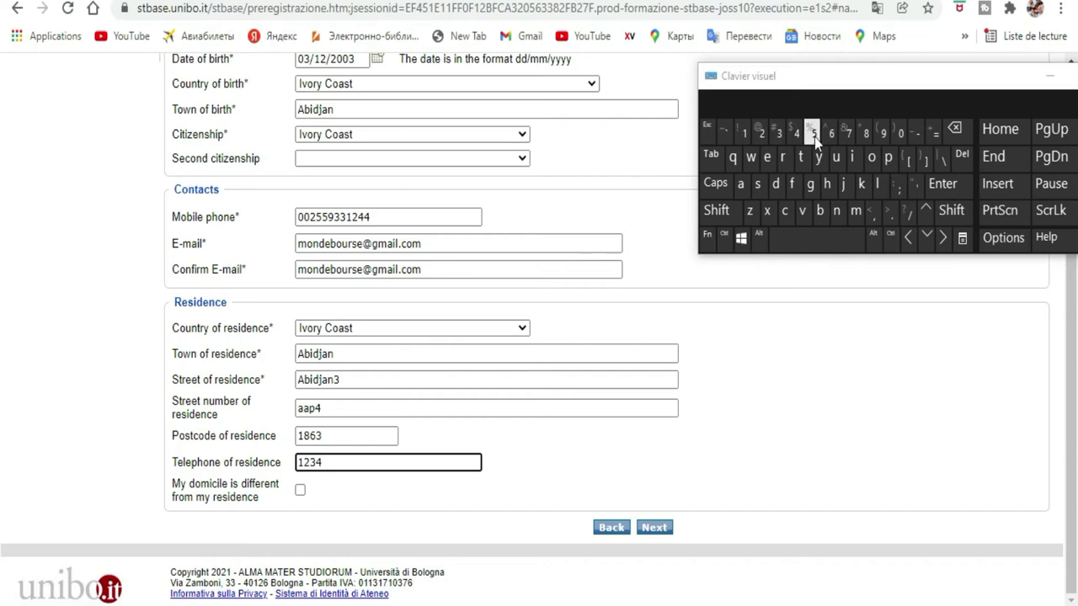
{"action": "left_click", "coordinate": [844, 137]}
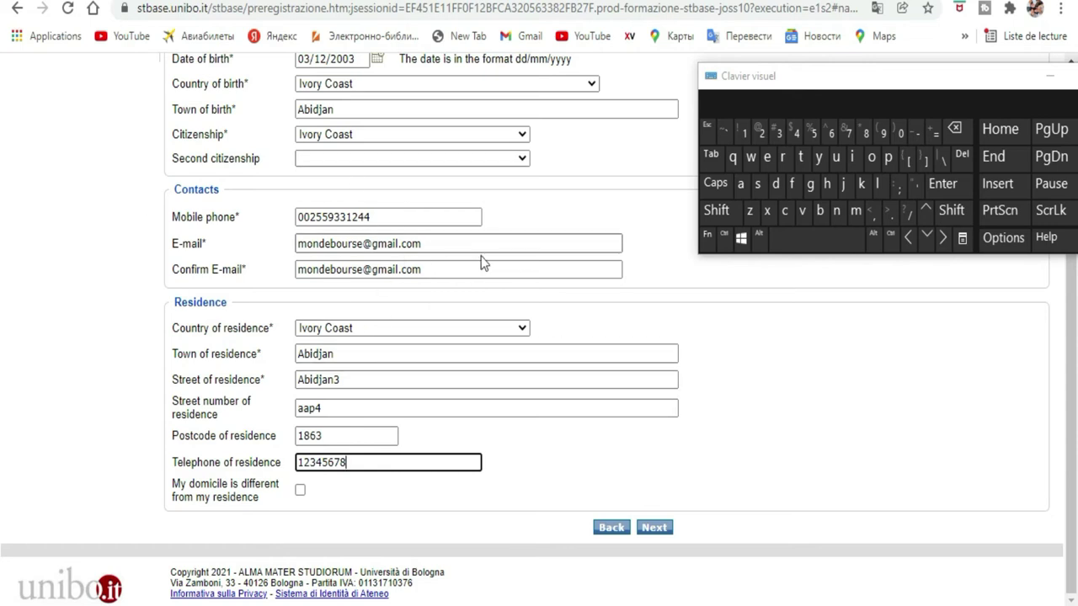
{"action": "scroll", "coordinate": [531, 267], "scroll_direction": "up", "scroll_amount": 4}
{"action": "scroll", "coordinate": [532, 267], "scroll_direction": "down", "scroll_amount": 4}
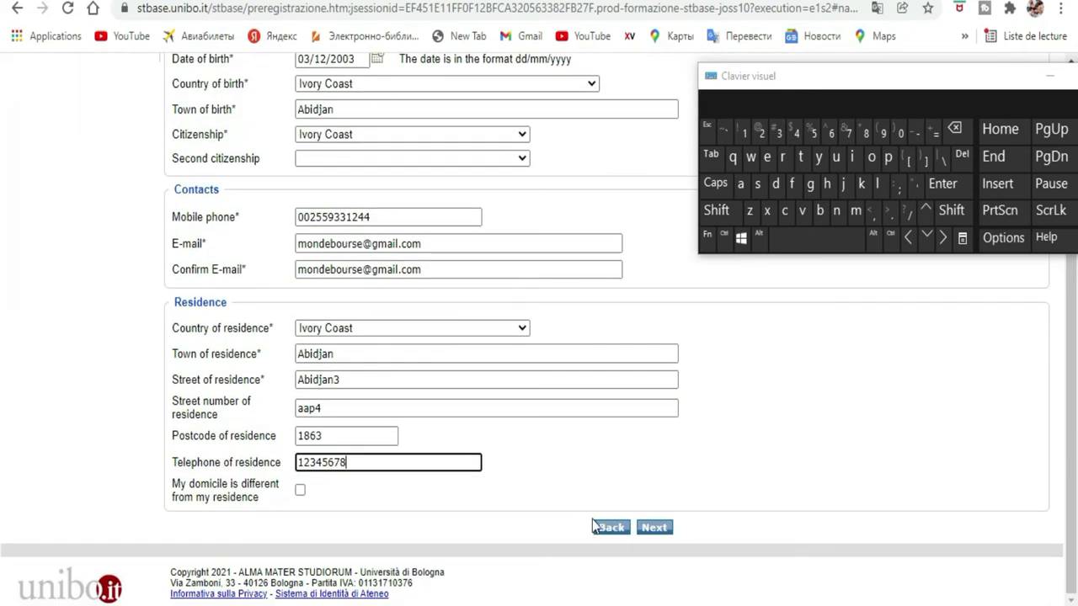
{"action": "left_click", "coordinate": [657, 531]}
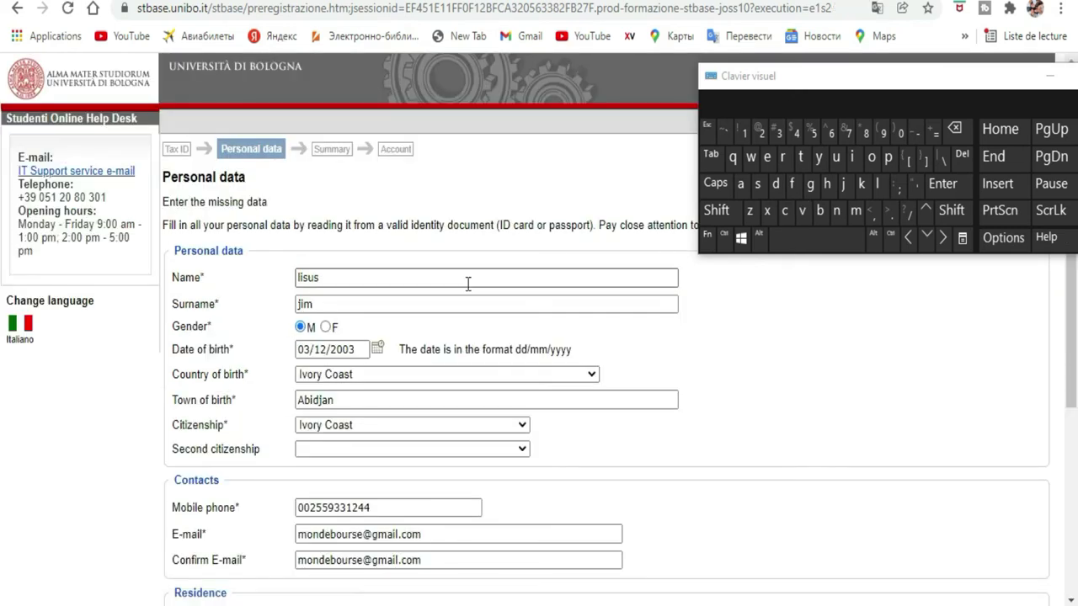
- Clear the telephone of residence and submit the personal data form to proceed to the summary
{"action": "scroll", "coordinate": [387, 244], "scroll_direction": "down", "scroll_amount": 4}
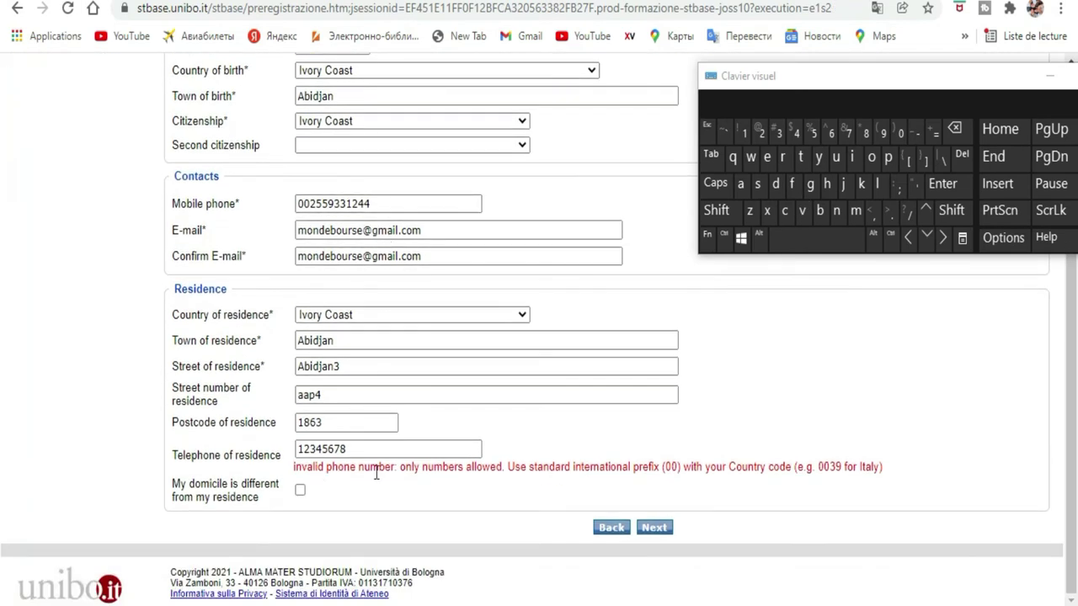
{"action": "left_click", "coordinate": [353, 448]}
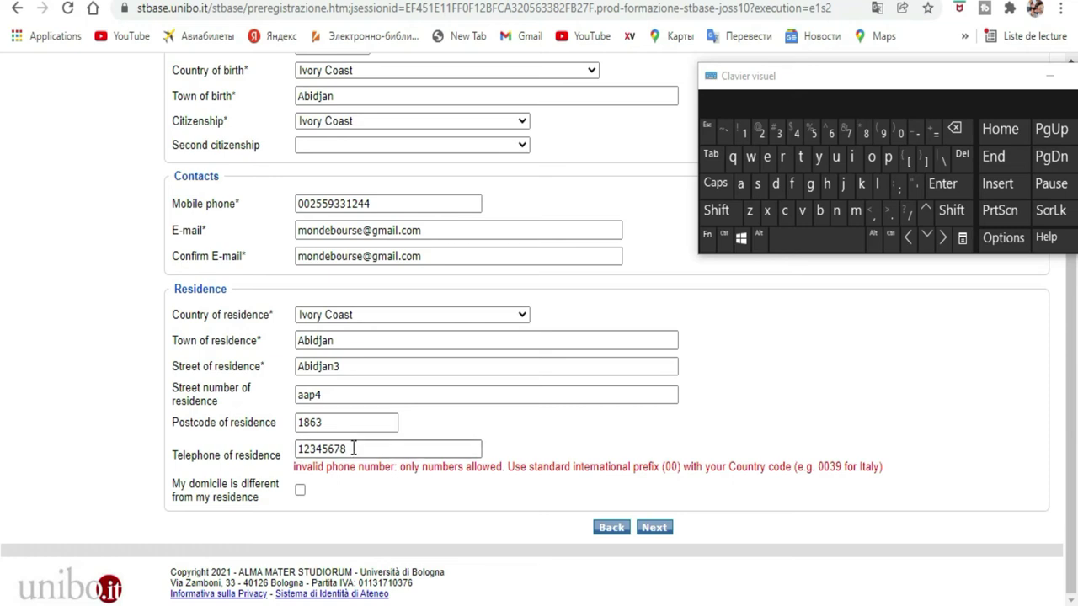
{"action": "double_click", "coordinate": [355, 449]}
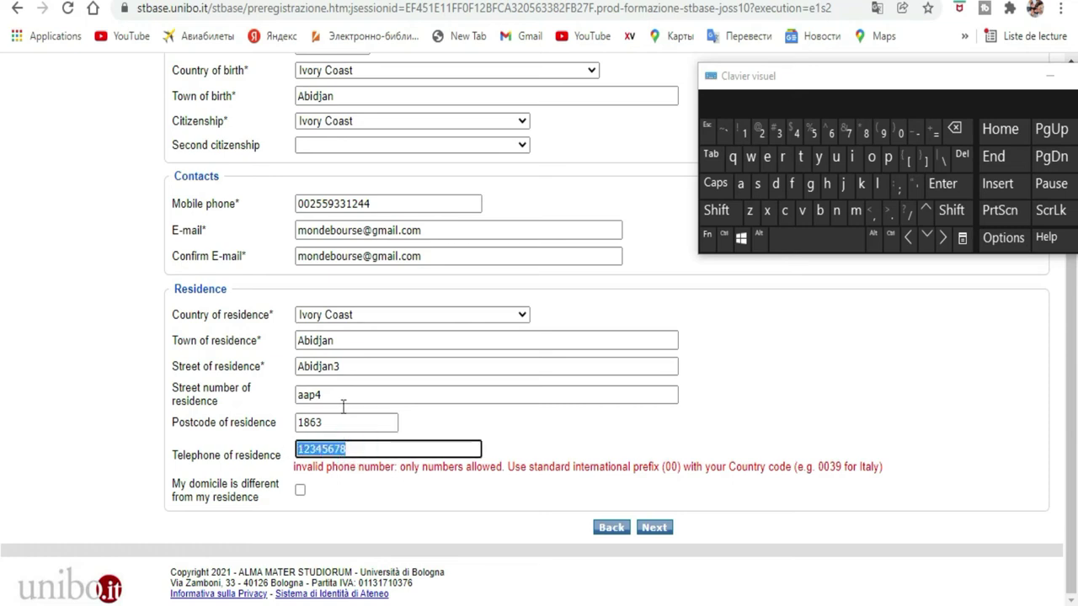
{"action": "left_click", "coordinate": [955, 129]}
{"action": "left_click", "coordinate": [653, 531]}
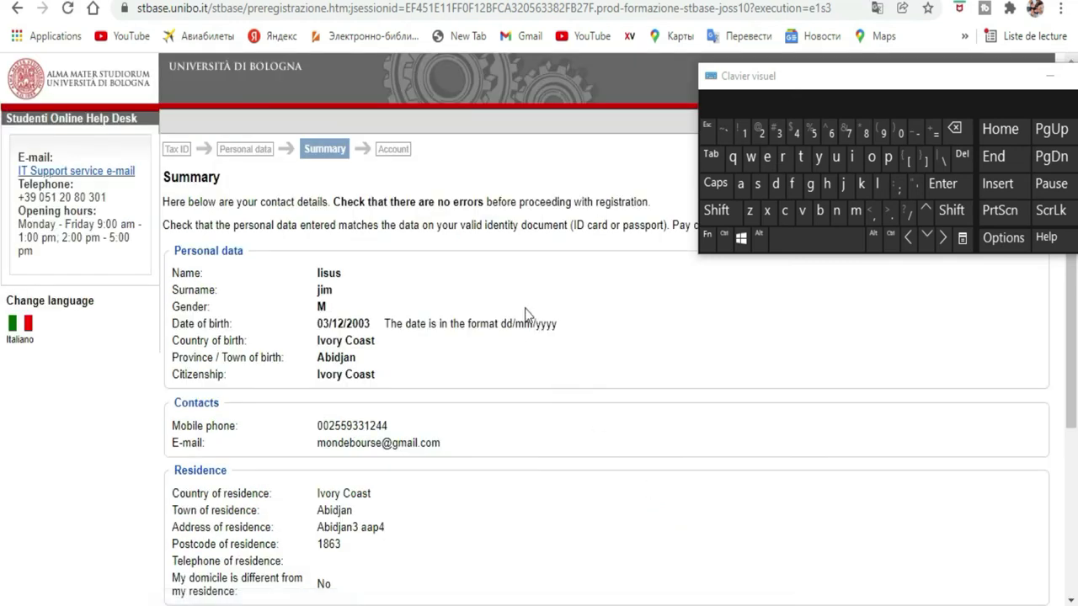
- Enter the check code from the image below the summary, dismissing the site notification, and submit the registration
{"action": "scroll", "coordinate": [525, 308], "scroll_direction": "down", "scroll_amount": 2}
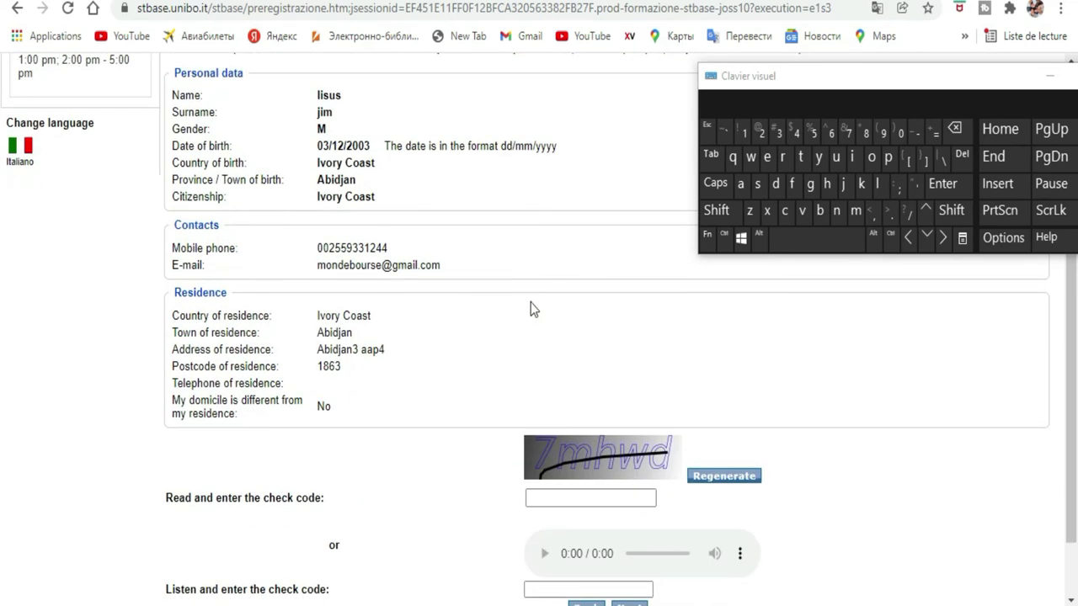
{"action": "scroll", "coordinate": [531, 303], "scroll_direction": "down", "scroll_amount": 1}
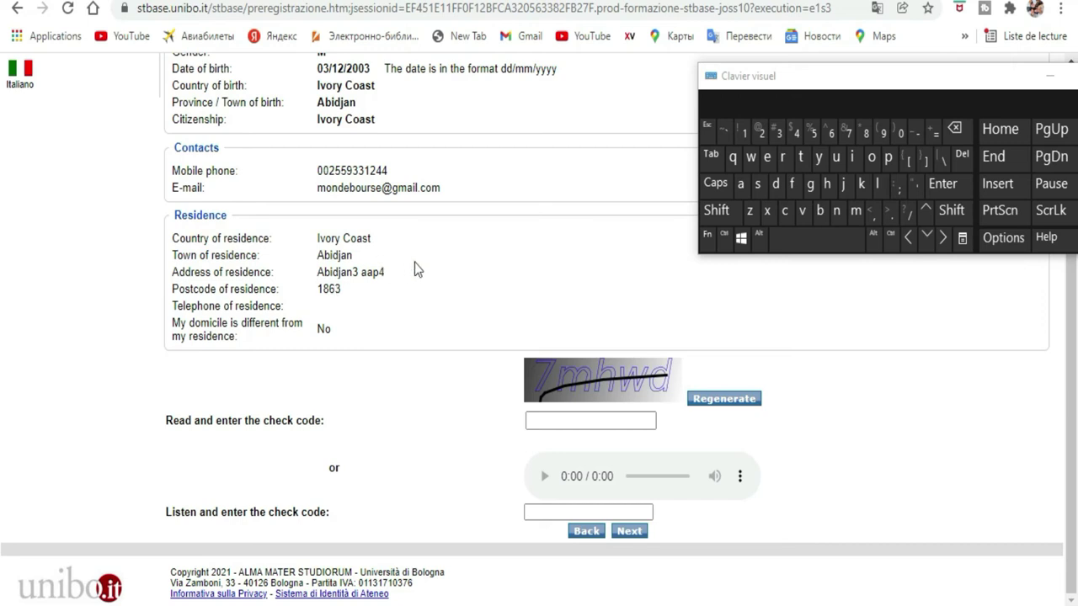
{"action": "left_click", "coordinate": [612, 421]}
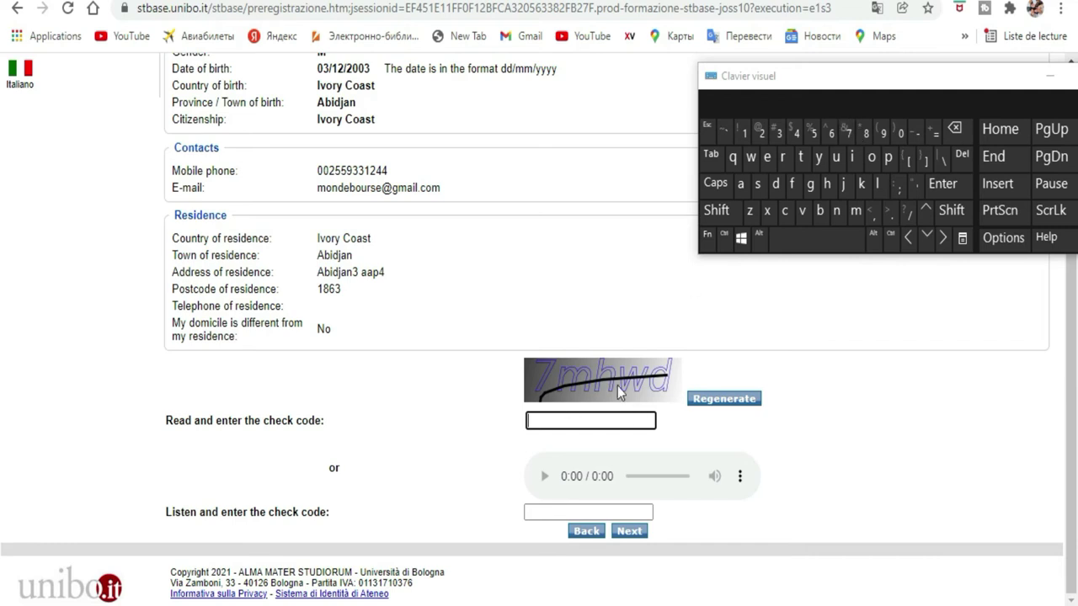
{"action": "left_click", "coordinate": [845, 135]}
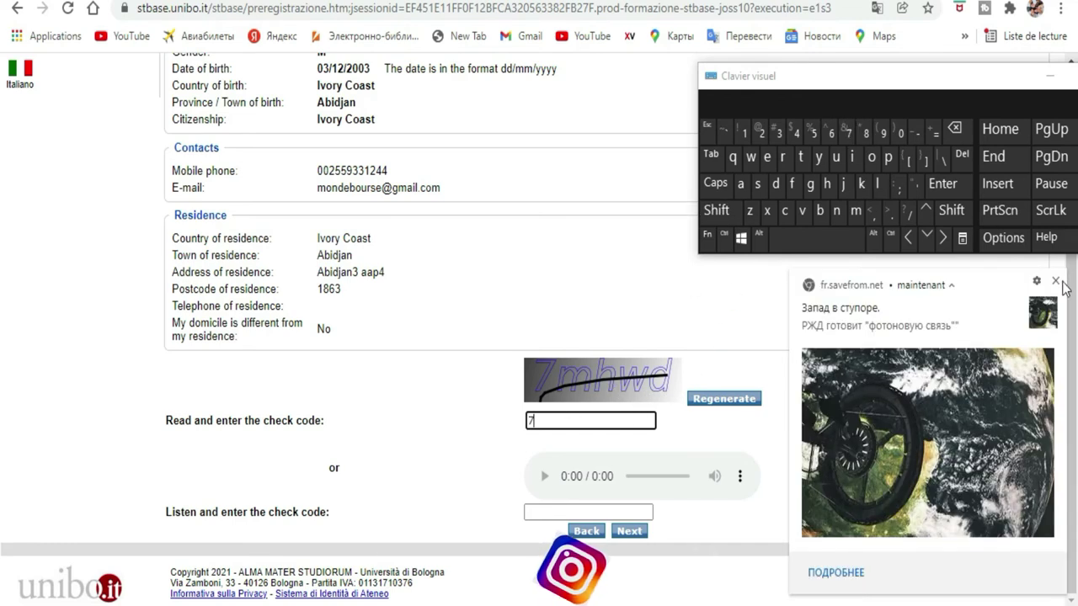
{"action": "left_click", "coordinate": [1055, 281]}
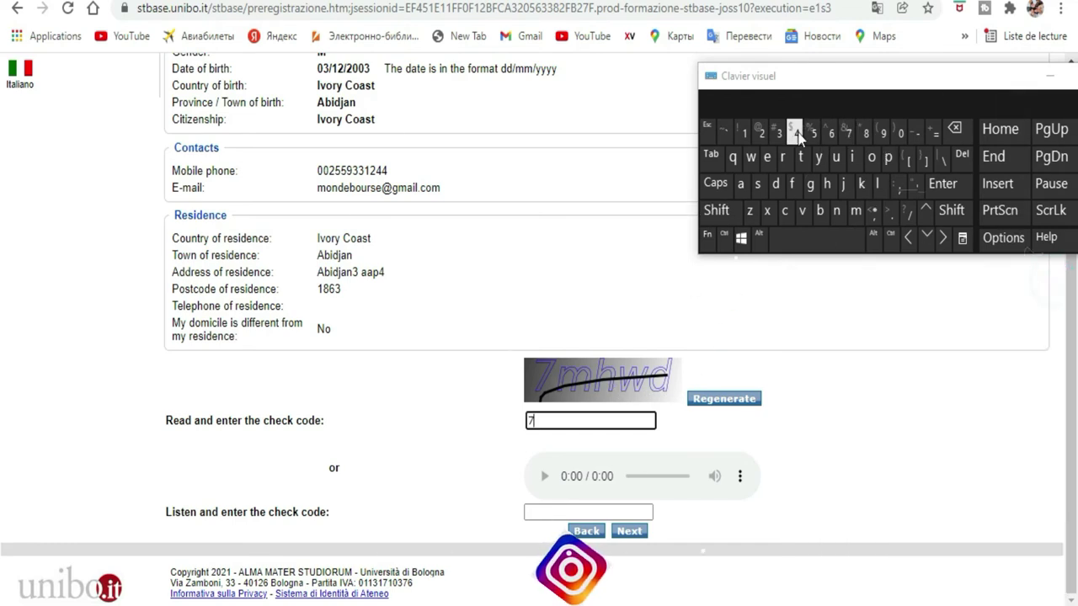
{"action": "left_click", "coordinate": [854, 210]}
{"action": "left_click", "coordinate": [826, 185]}
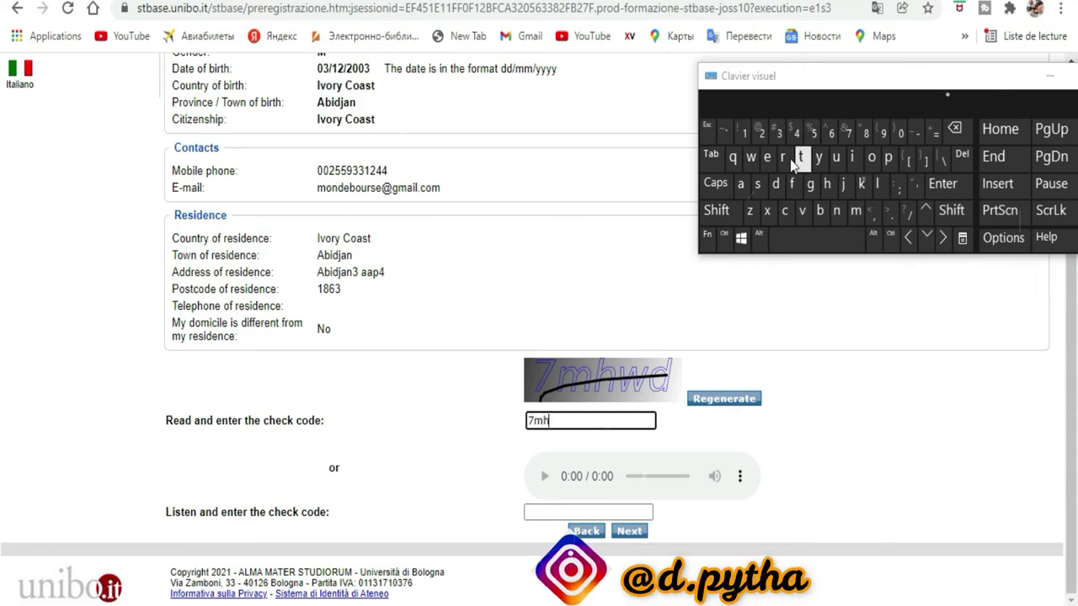
{"action": "left_click", "coordinate": [750, 157]}
{"action": "left_click", "coordinate": [775, 185]}
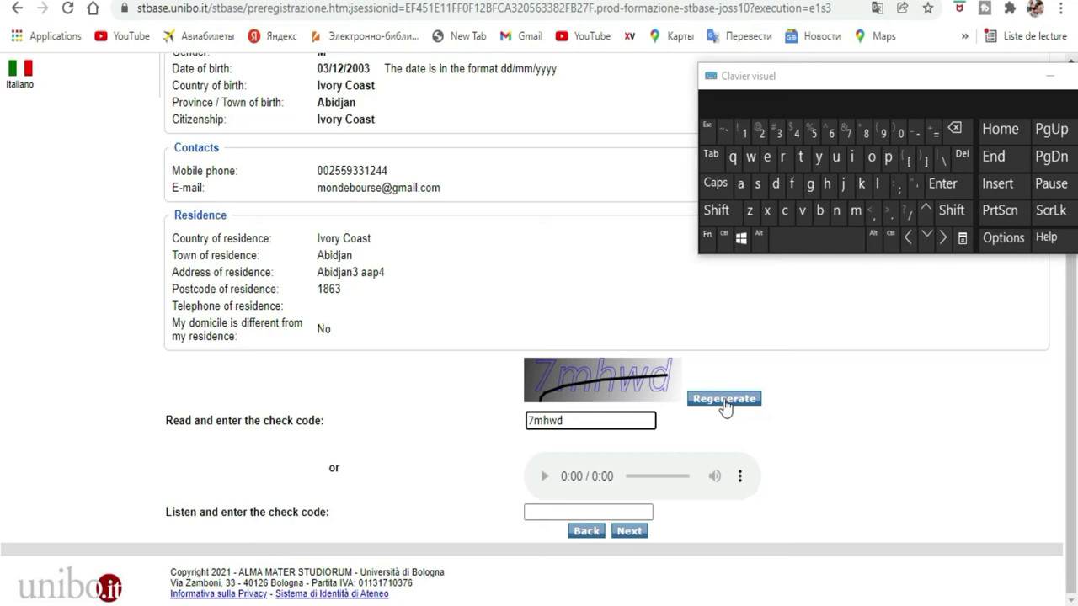
{"action": "left_click", "coordinate": [636, 532]}
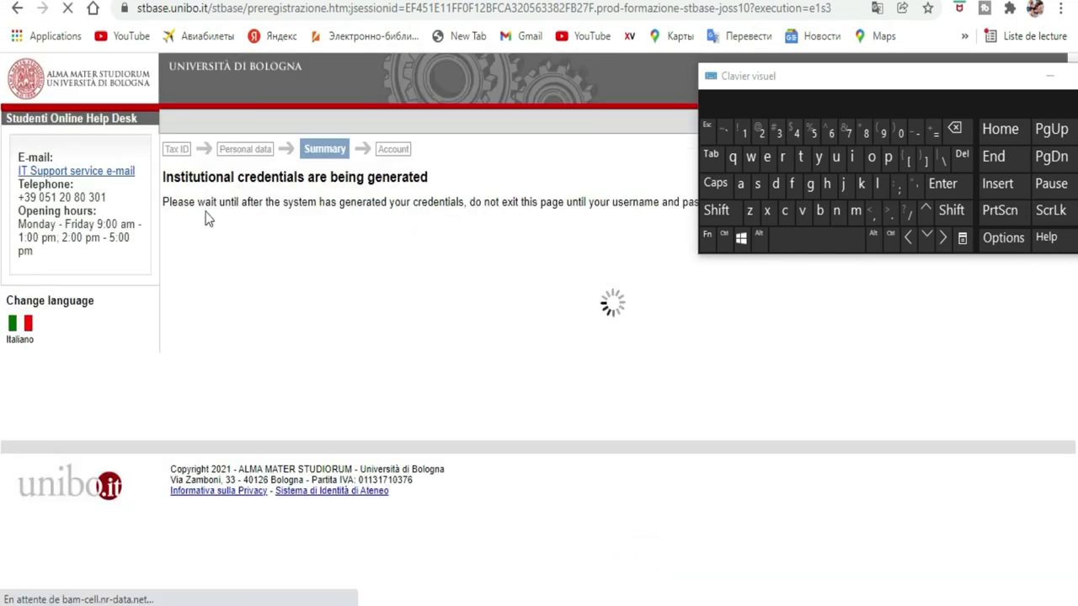
- Move the on-screen keyboard off the account details and copy the institutional username and password rows
{"action": "left_click_drag", "start_coordinate": [858, 81], "coordinate": [825, 342]}
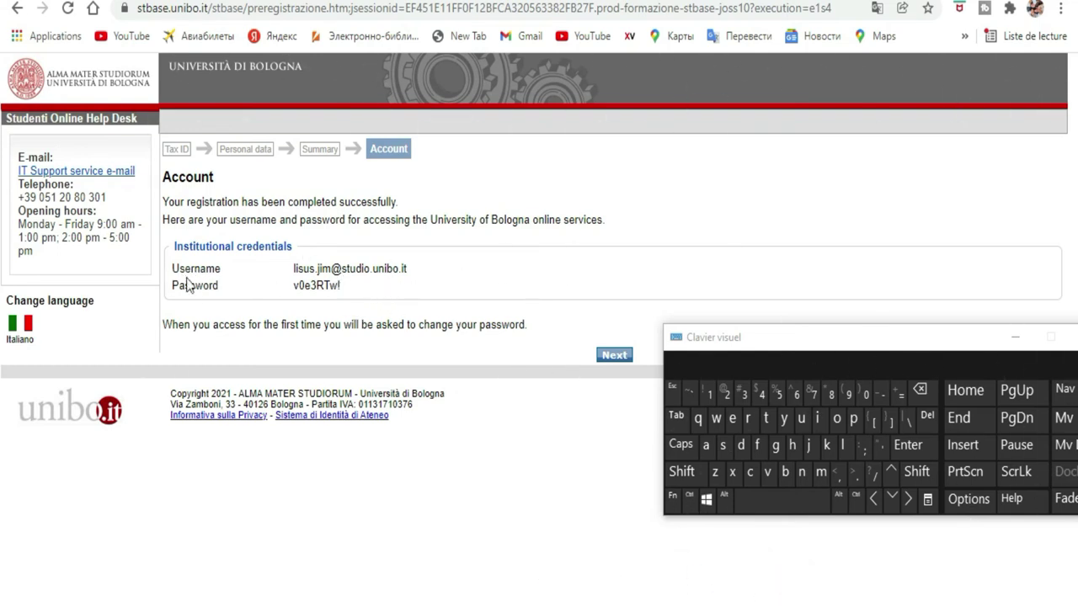
{"action": "left_click_drag", "start_coordinate": [161, 264], "coordinate": [367, 293]}
{"action": "key", "text": "super+c"}
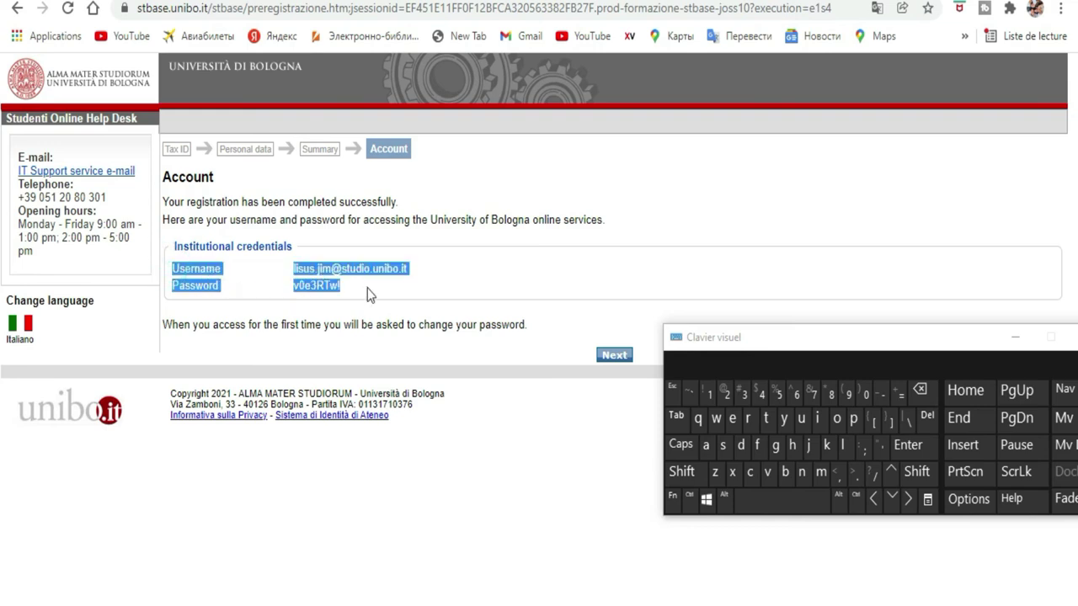
{"action": "right_click", "coordinate": [308, 269]}
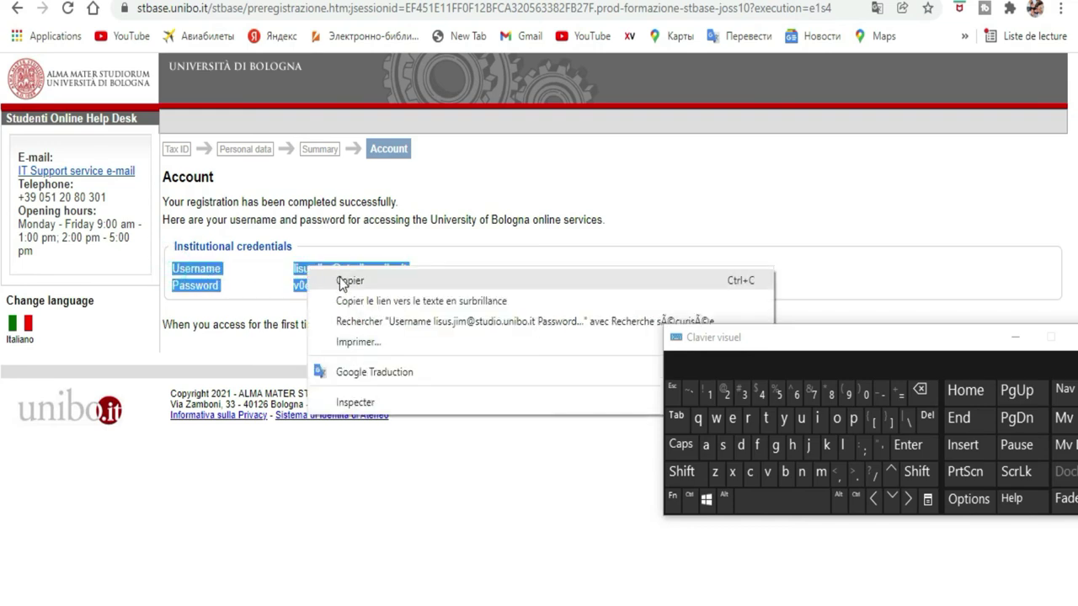
{"action": "left_click", "coordinate": [340, 278]}
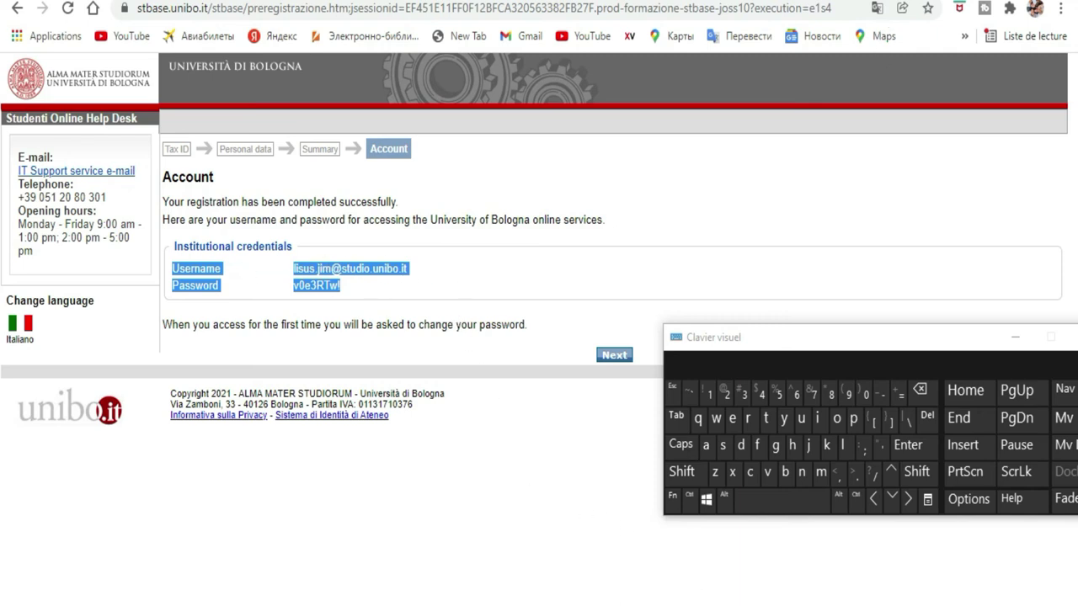
- Minimise the browser, open Notepad++ from the desktop and save the open bourse file
{"action": "left_click", "coordinate": [981, 3]}
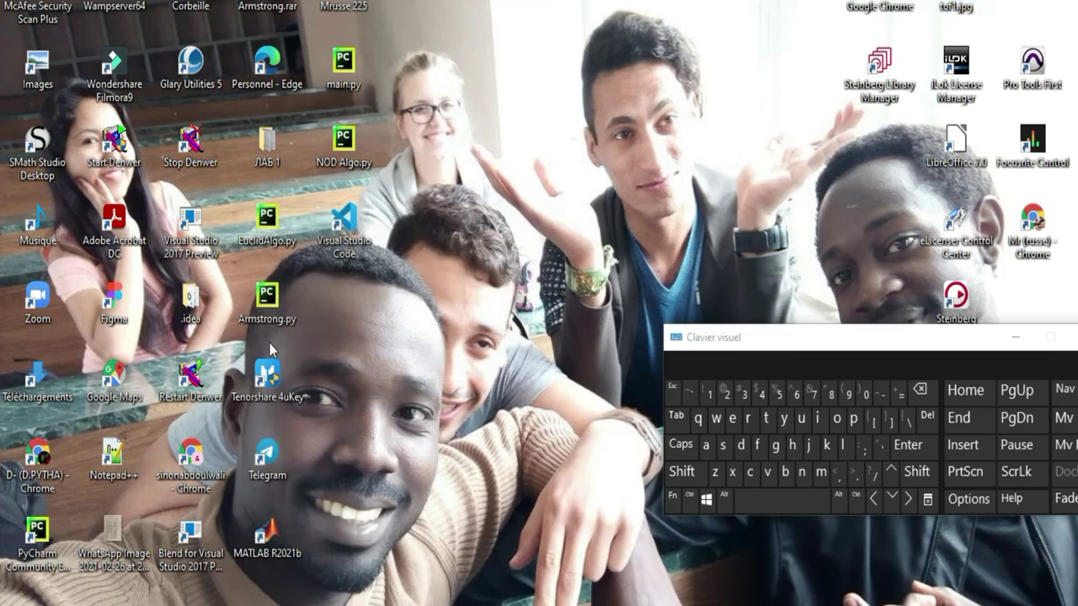
{"action": "double_click", "coordinate": [120, 462]}
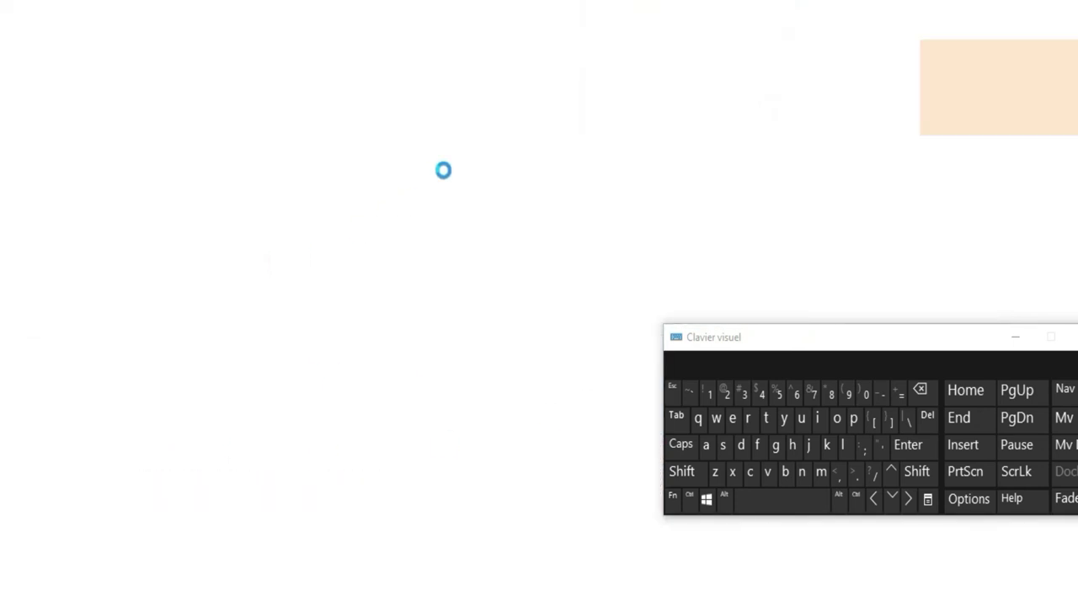
{"action": "left_click", "coordinate": [71, 91]}
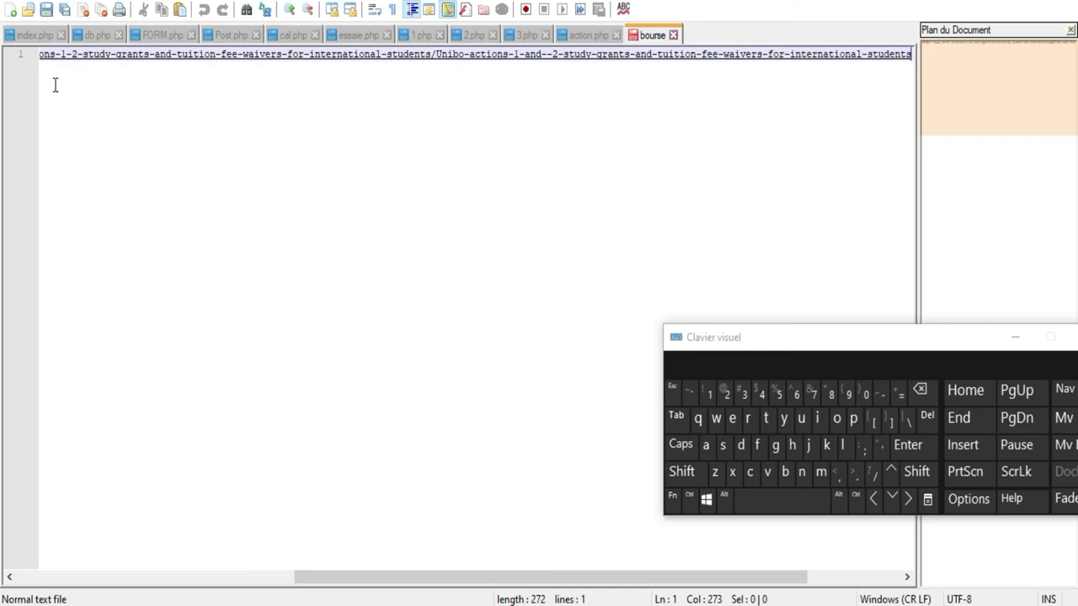
{"action": "double_click", "coordinate": [53, 84]}
{"action": "left_click", "coordinate": [54, 84]}
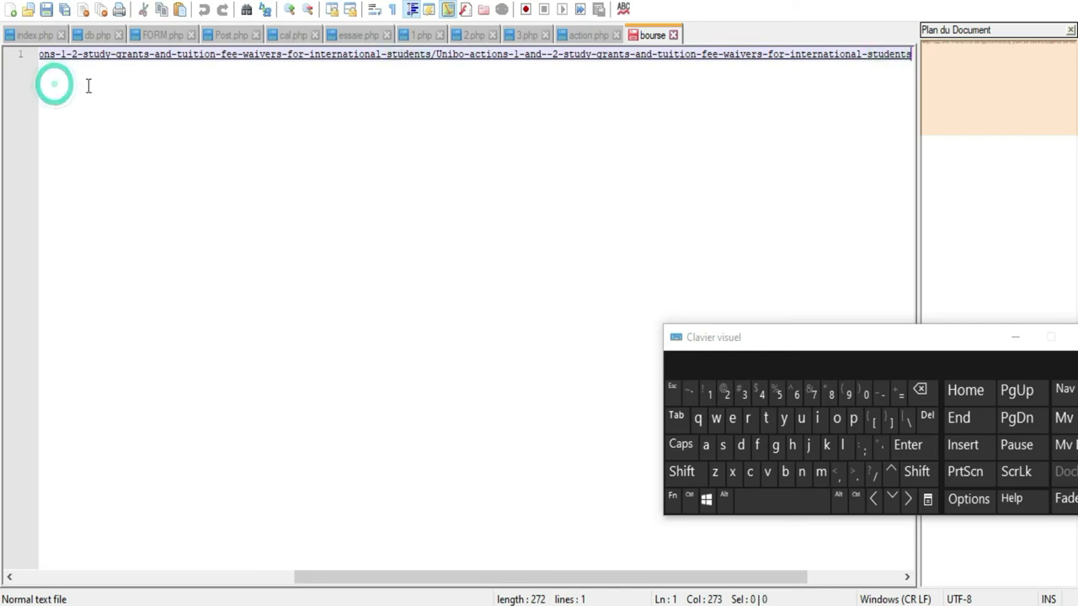
{"action": "double_click", "coordinate": [118, 86]}
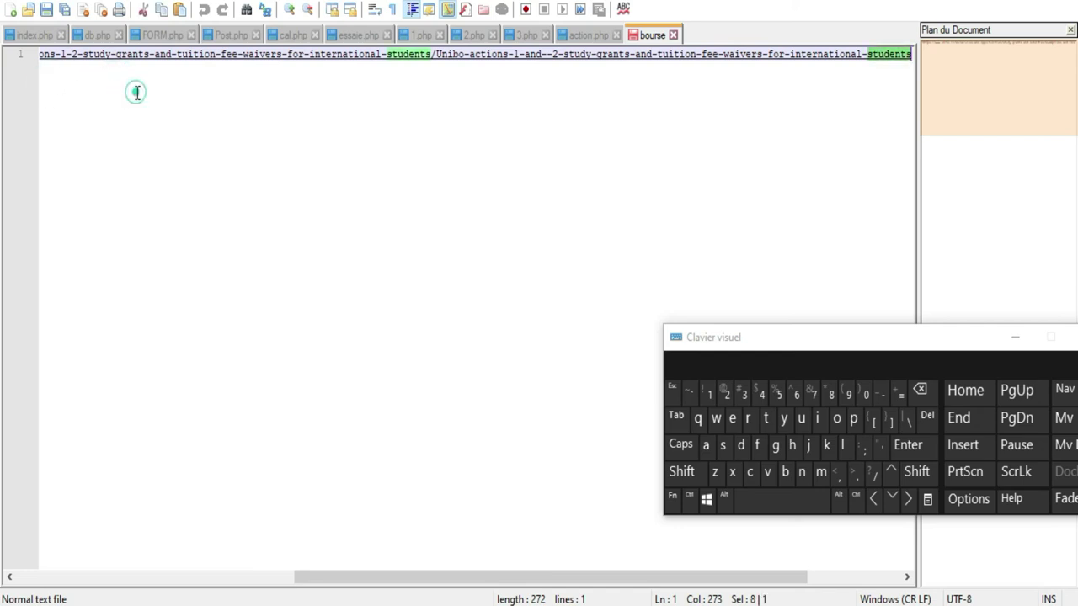
{"action": "left_click", "coordinate": [136, 92]}
{"action": "left_click", "coordinate": [45, 11]}
- Create a new empty document in Notepad++ and paste the copied username and password into it
{"action": "left_click", "coordinate": [12, 11]}
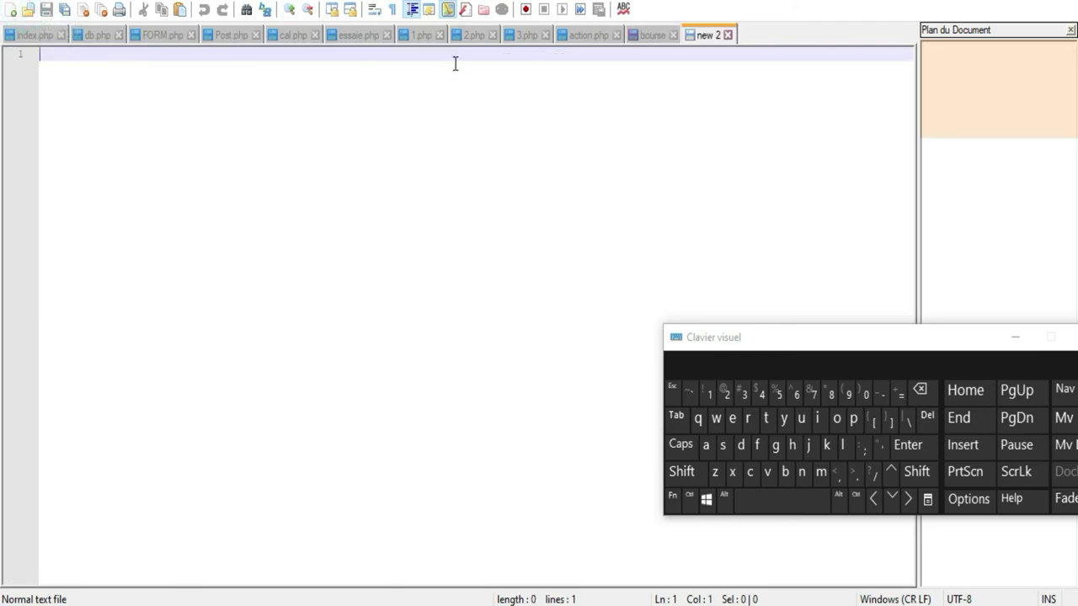
{"action": "left_click", "coordinate": [472, 35]}
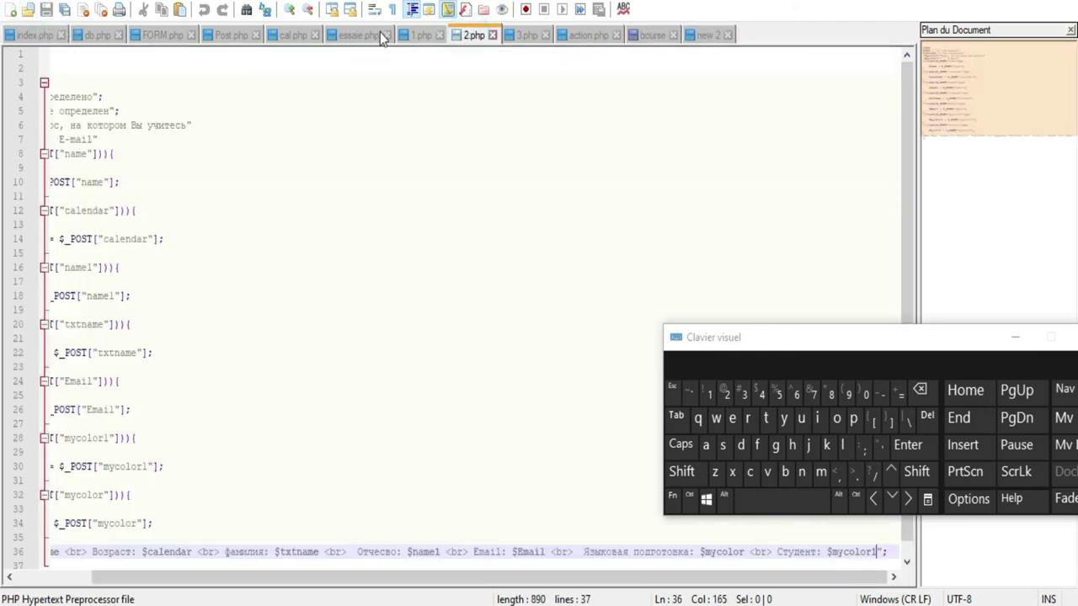
{"action": "left_click", "coordinate": [379, 34]}
{"action": "left_click", "coordinate": [419, 35]}
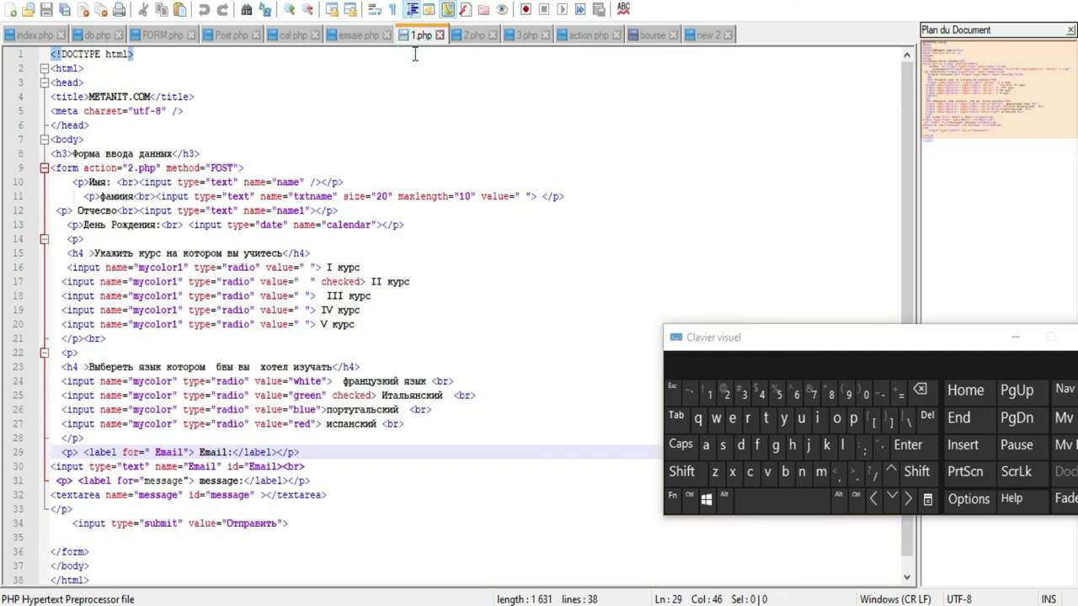
{"action": "left_click", "coordinate": [701, 35]}
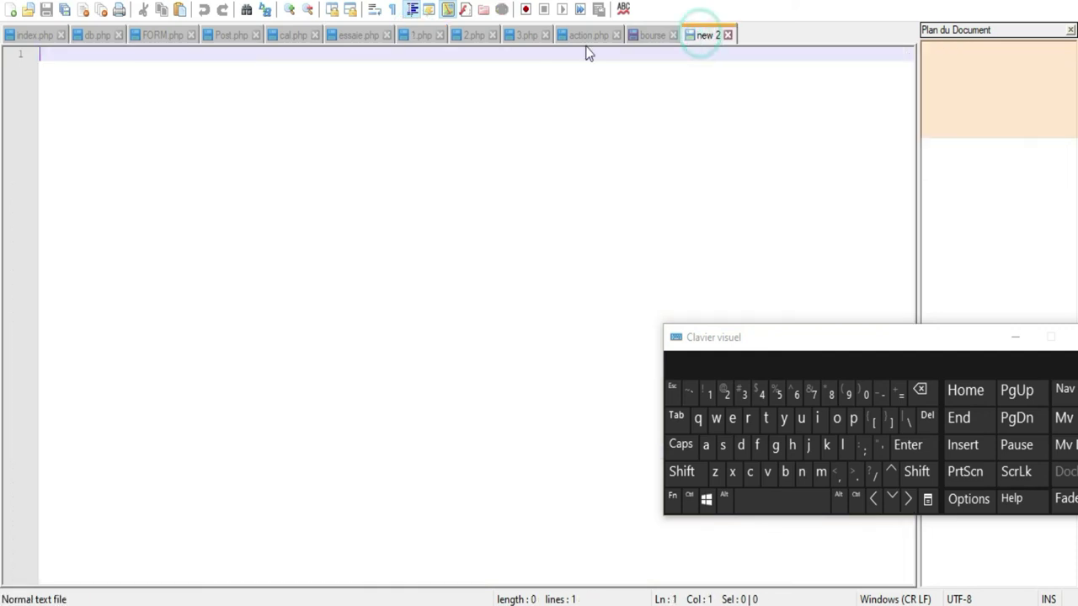
{"action": "right_click", "coordinate": [72, 86]}
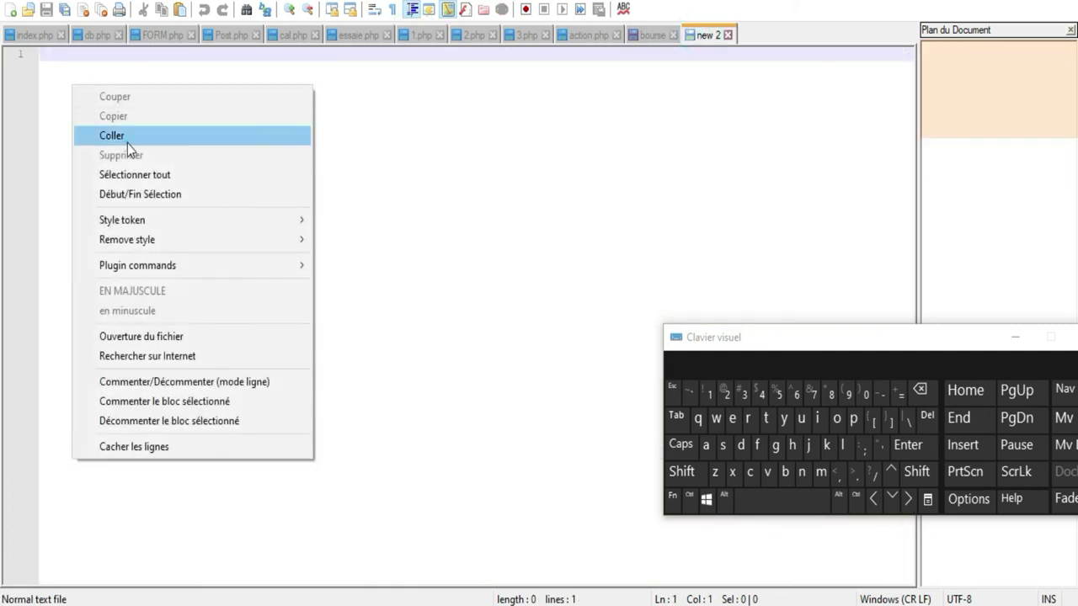
{"action": "left_click", "coordinate": [127, 143]}
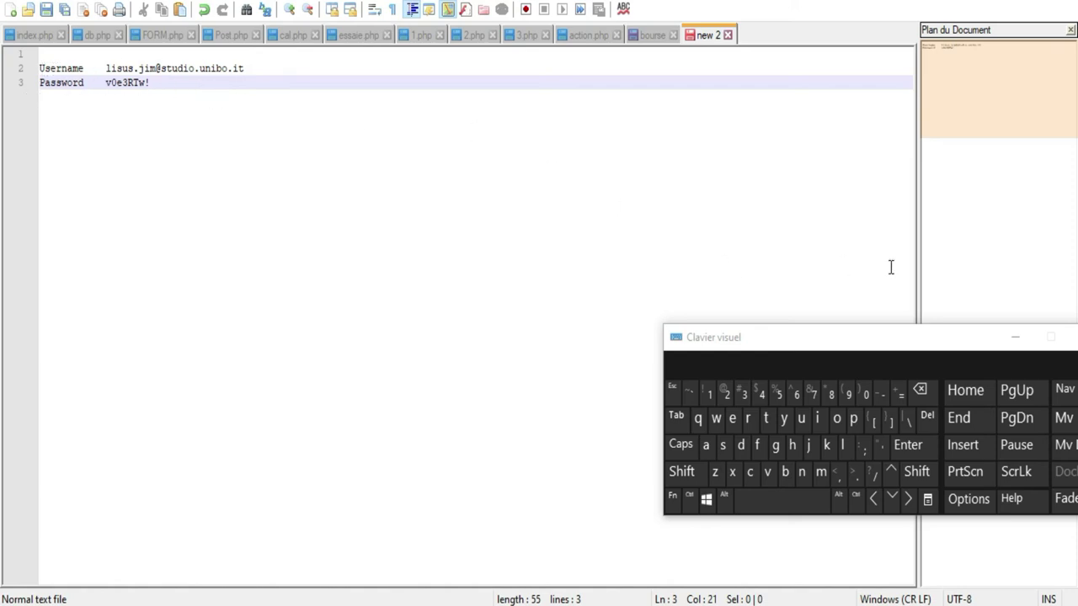
- Switch back to the browser's Account page, place the on-screen keyboard below the credentials and deselect the copied text
{"action": "left_click_drag", "start_coordinate": [890, 344], "coordinate": [678, 194]}
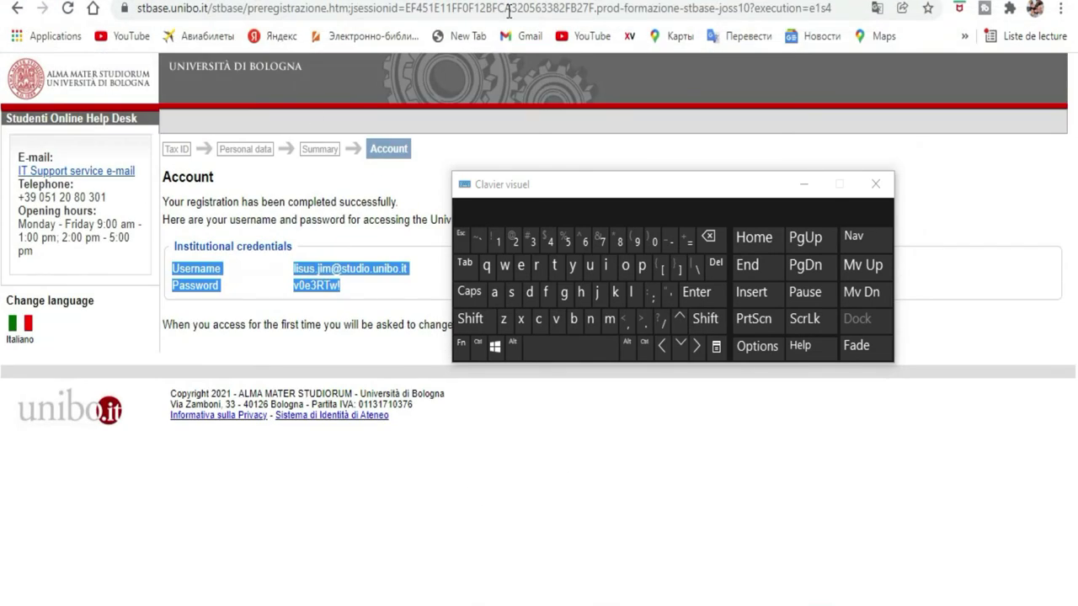
{"action": "left_click_drag", "start_coordinate": [666, 178], "coordinate": [726, 347]}
{"action": "left_click", "coordinate": [447, 504]}
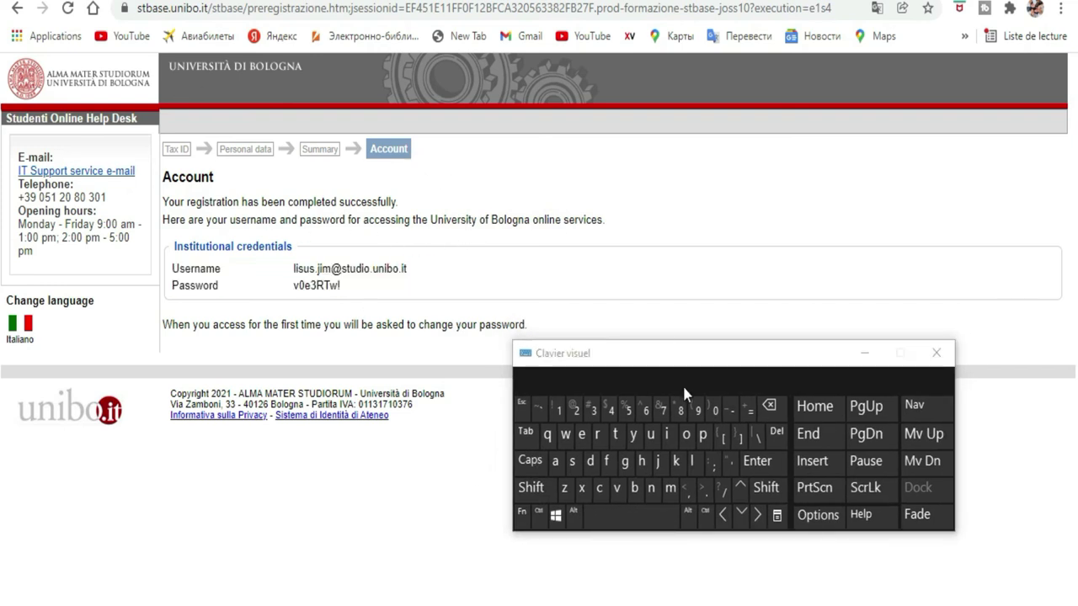
- Move the on-screen keyboard clear of the Account page, highlight the username and proceed to the Studenti Online welcome page
{"action": "left_click_drag", "start_coordinate": [661, 367], "coordinate": [651, 485]}
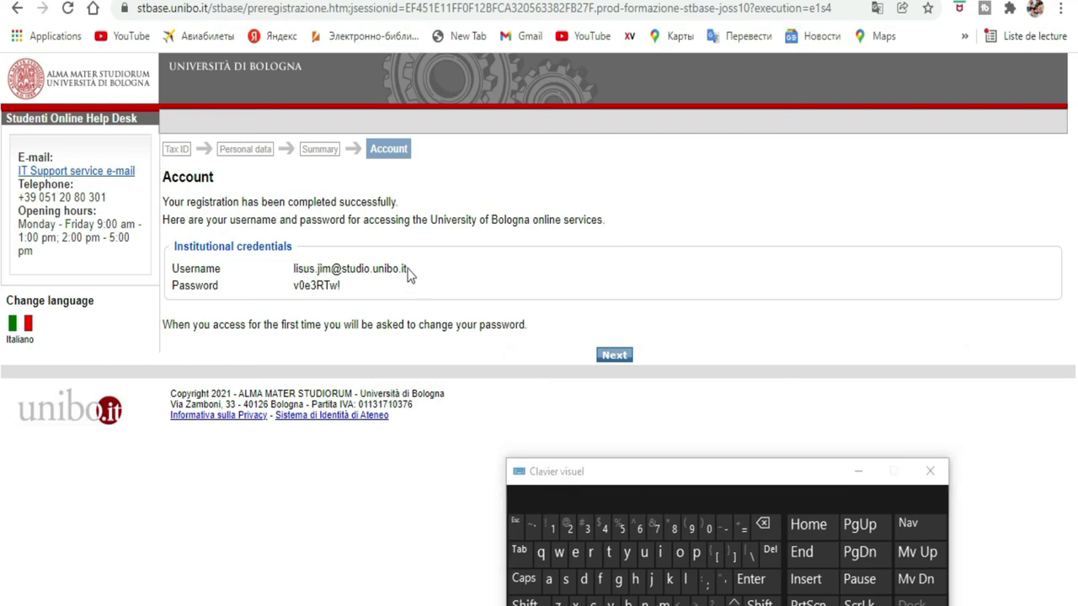
{"action": "left_click_drag", "start_coordinate": [408, 268], "coordinate": [293, 268]}
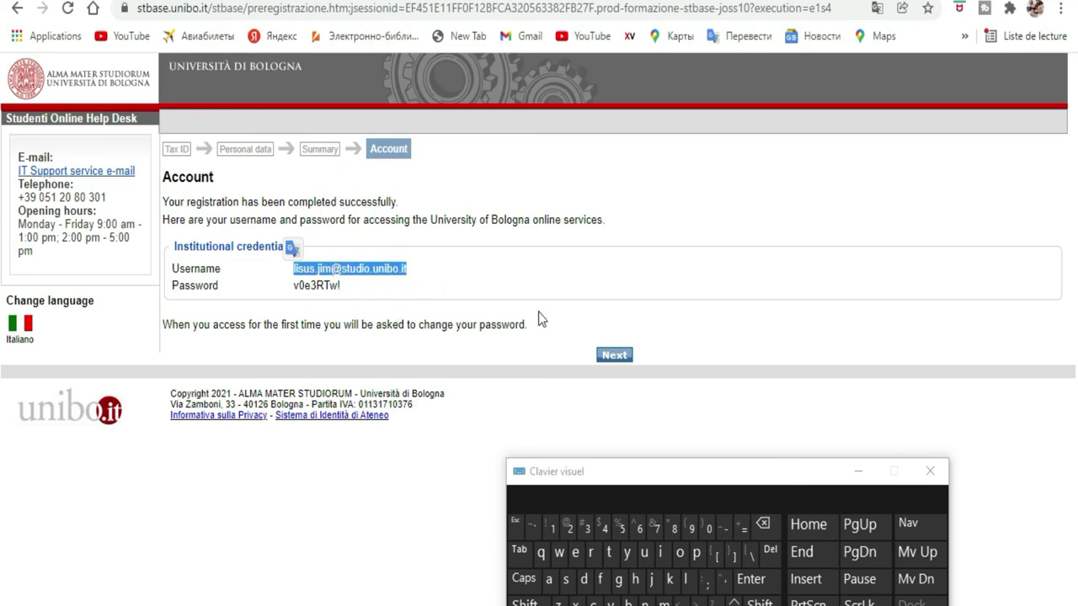
{"action": "left_click", "coordinate": [614, 355]}
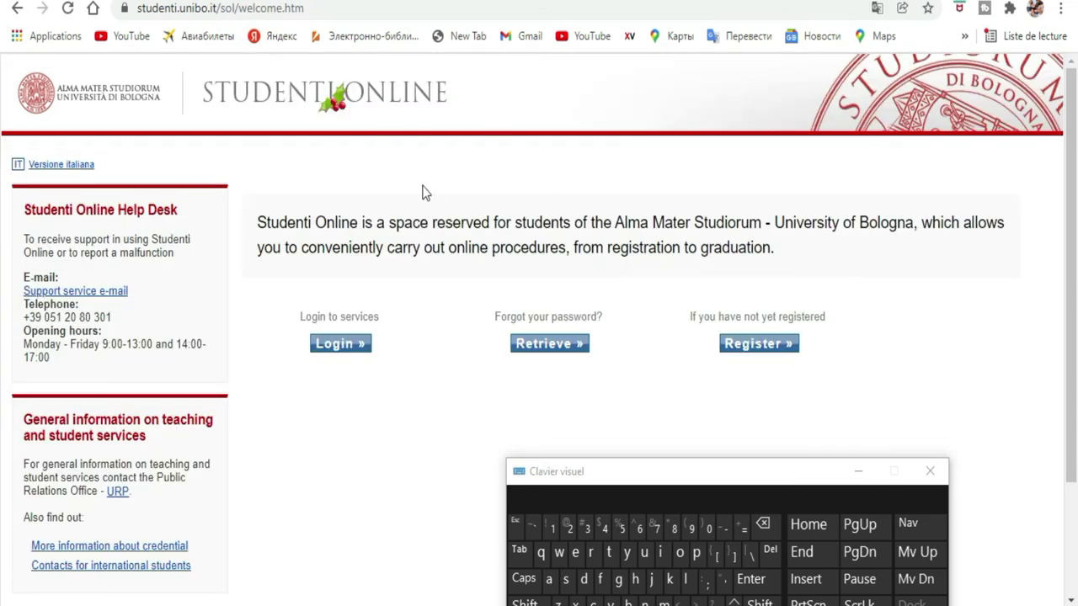
- Start the login to Studenti Online services and choose Enter with UNIBO as the access option
{"action": "scroll", "coordinate": [505, 206], "scroll_direction": "down", "scroll_amount": 3}
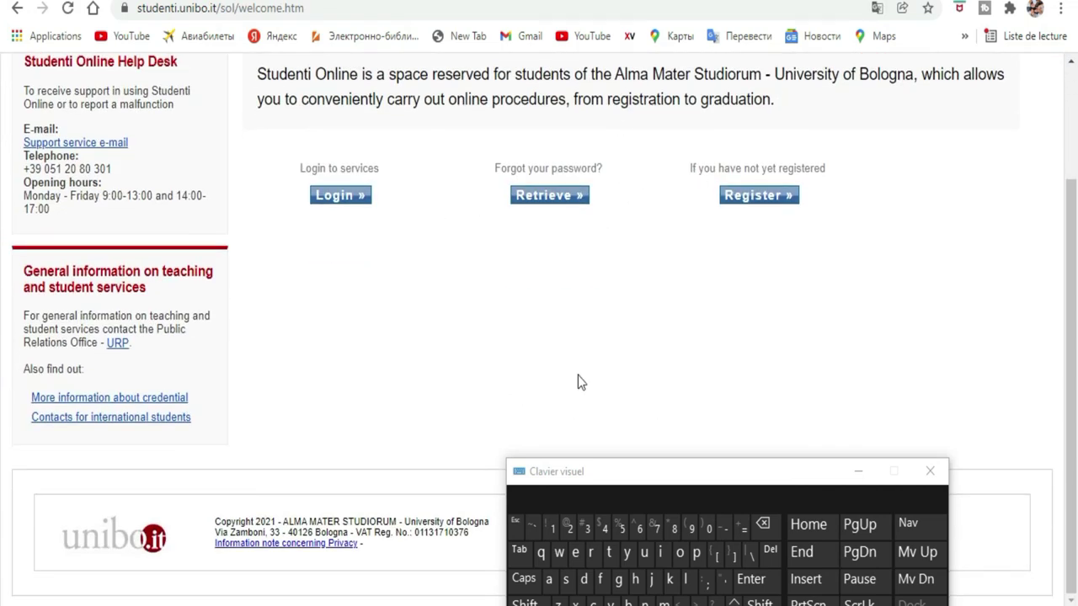
{"action": "left_click", "coordinate": [335, 207]}
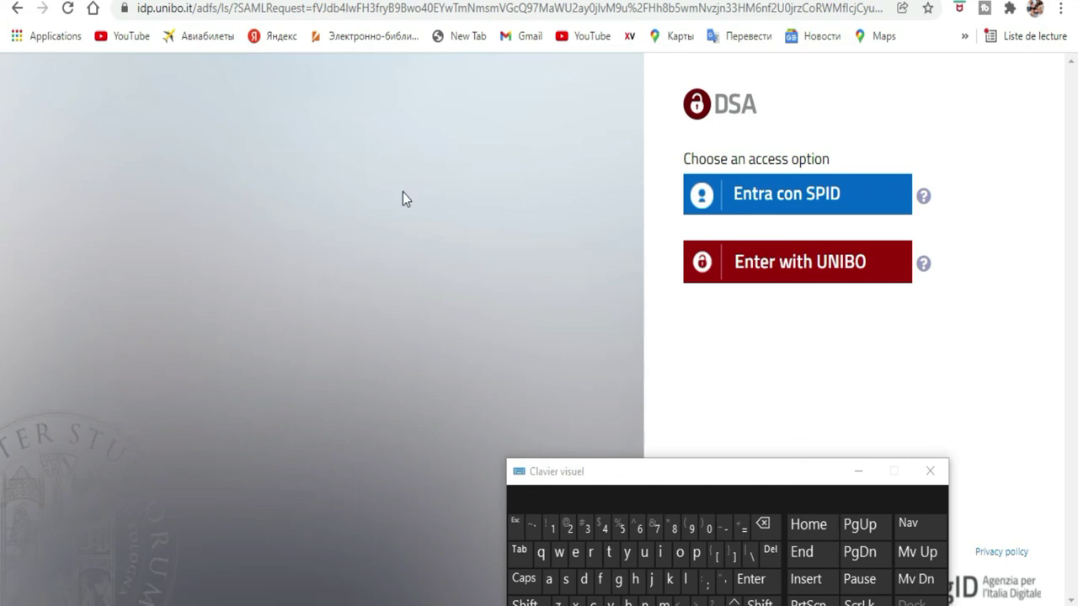
{"action": "left_click_drag", "start_coordinate": [666, 476], "coordinate": [697, 467]}
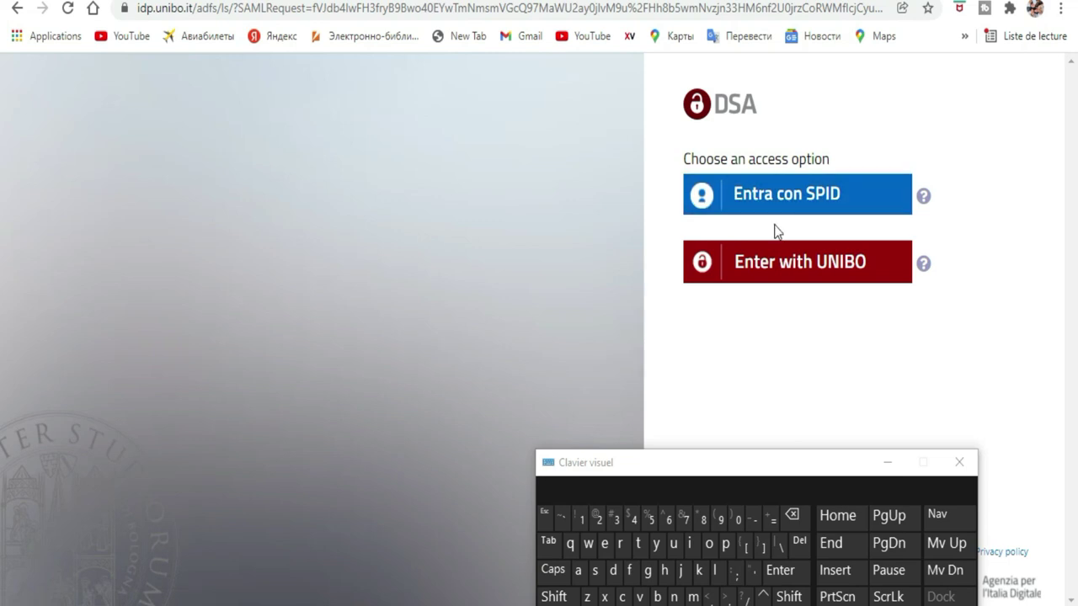
{"action": "left_click", "coordinate": [769, 280]}
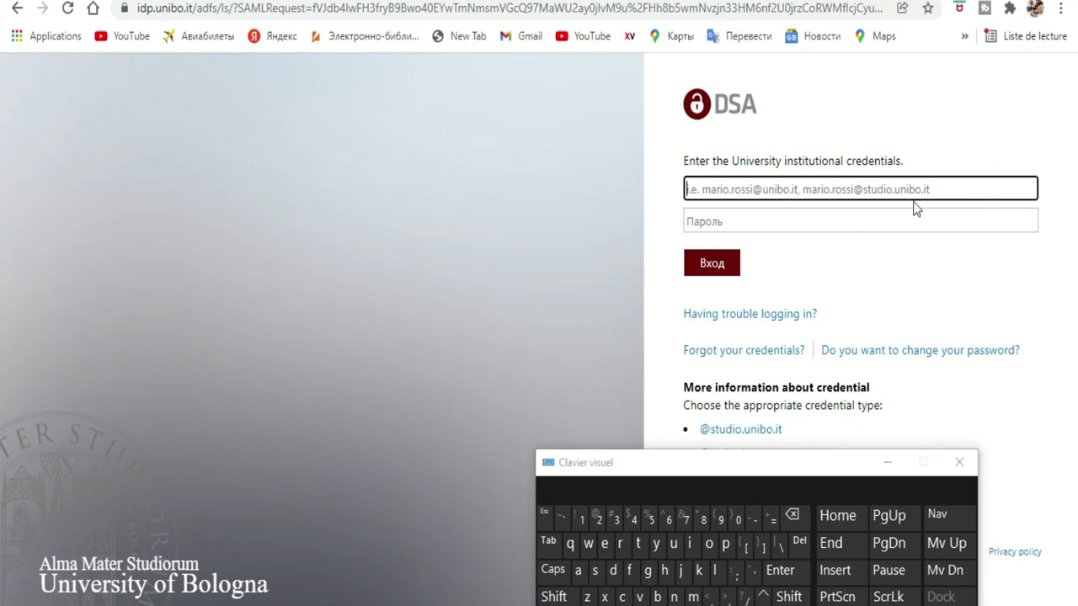
- Clear the on-screen keyboard off the login form and copy the institutional username from the Notepad++ document into its username field
{"action": "left_click_drag", "start_coordinate": [777, 461], "coordinate": [370, 236]}
{"action": "key", "text": "alt+Tab"}
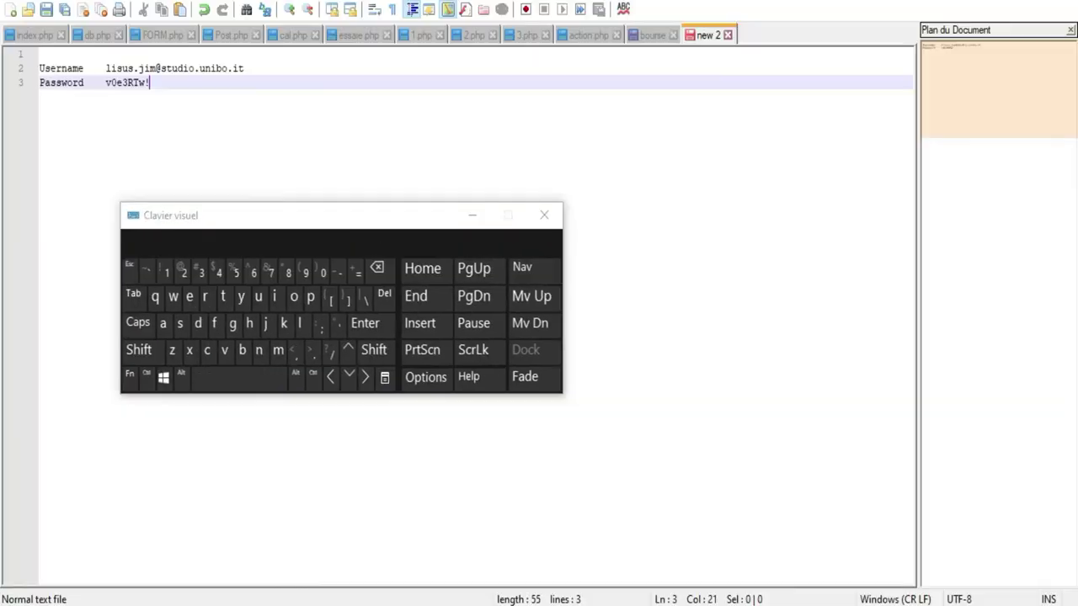
{"action": "left_click_drag", "start_coordinate": [244, 68], "coordinate": [106, 67]}
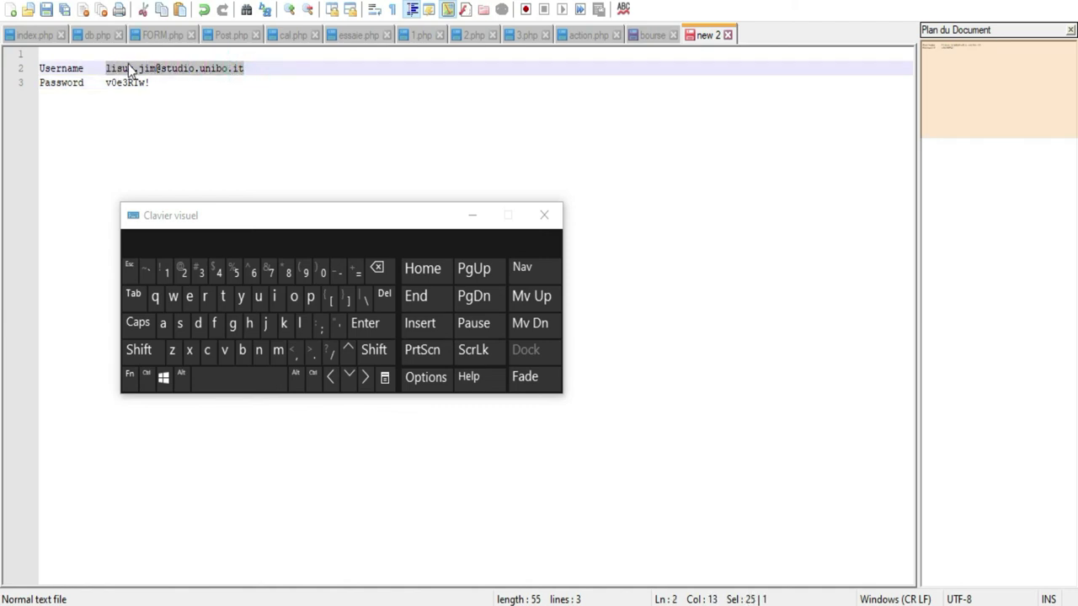
{"action": "right_click", "coordinate": [131, 68]}
{"action": "left_click", "coordinate": [160, 99]}
{"action": "key", "text": "alt+Tab"}
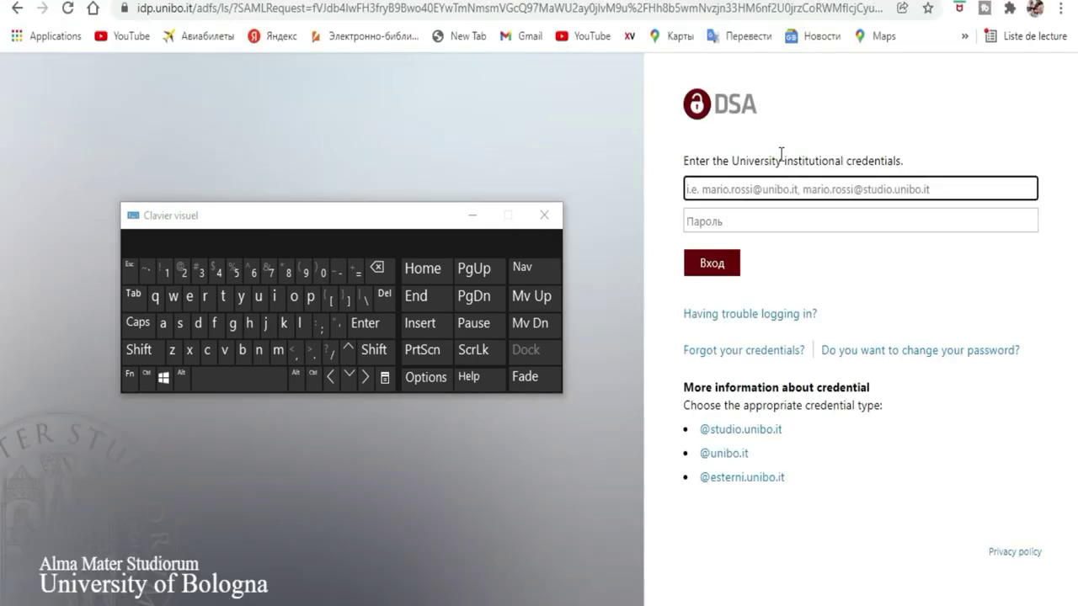
{"action": "left_click", "coordinate": [793, 187]}
{"action": "right_click", "coordinate": [793, 187]}
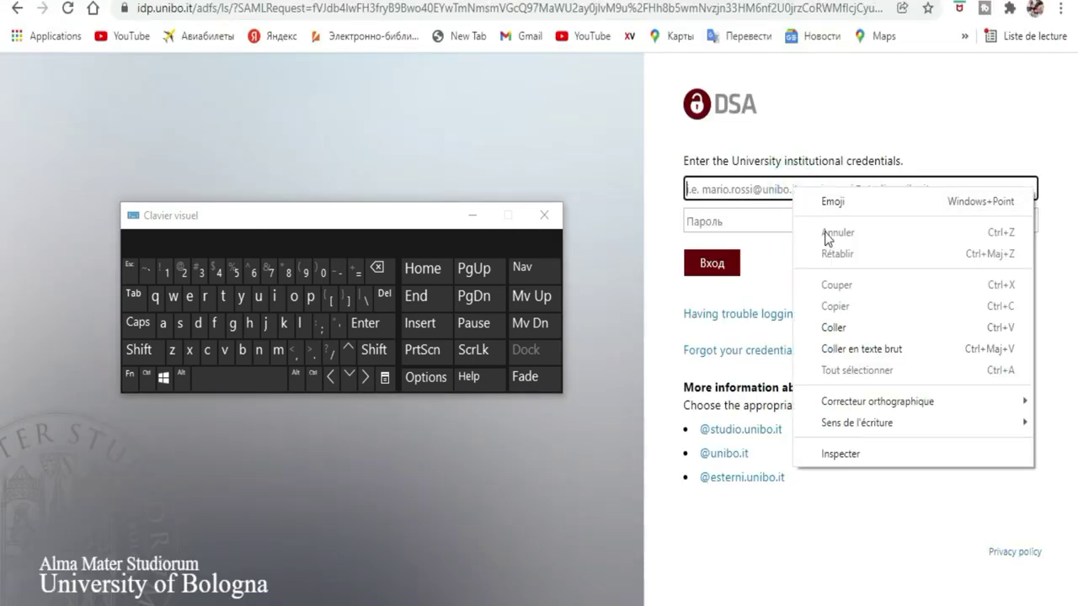
{"action": "left_click", "coordinate": [842, 329]}
- Copy the account password from the Notepad++ document and paste it into the password field of the university login form
{"action": "left_click", "coordinate": [751, 221]}
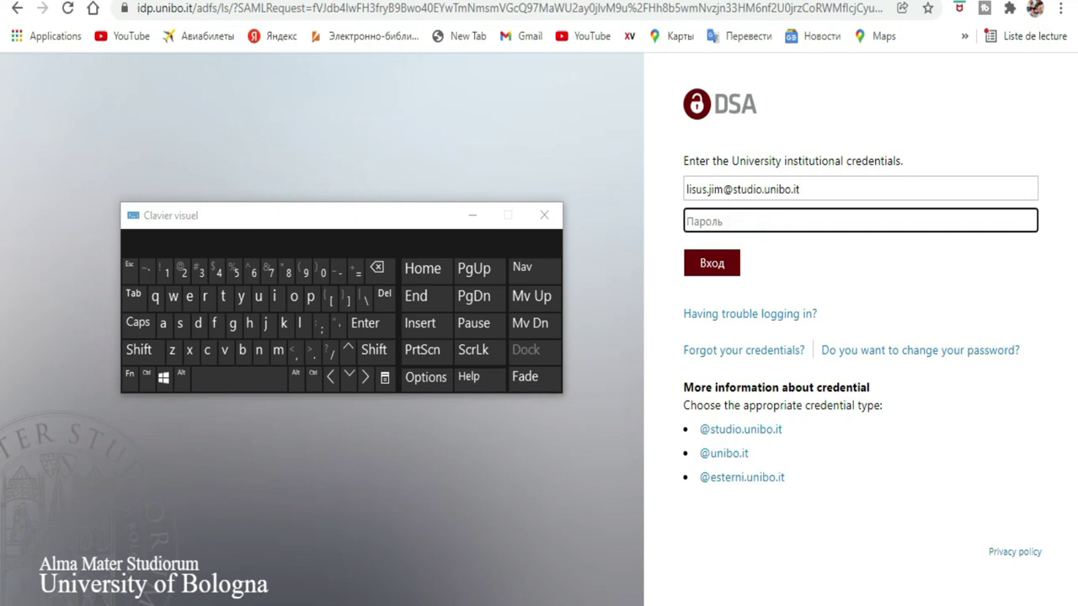
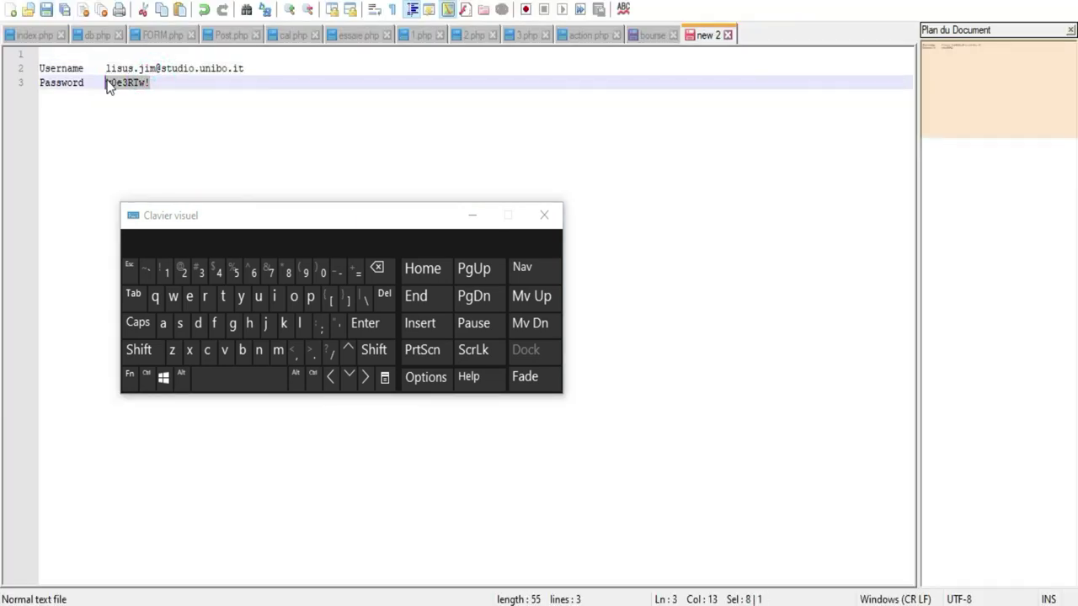
{"action": "right_click", "coordinate": [112, 85]}
{"action": "left_click", "coordinate": [142, 116]}
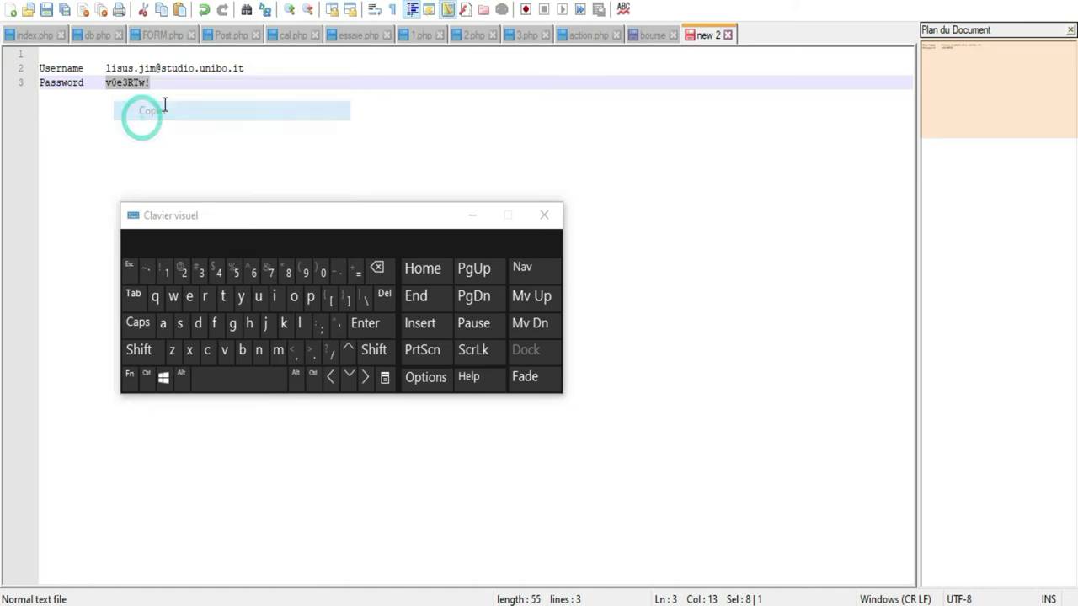
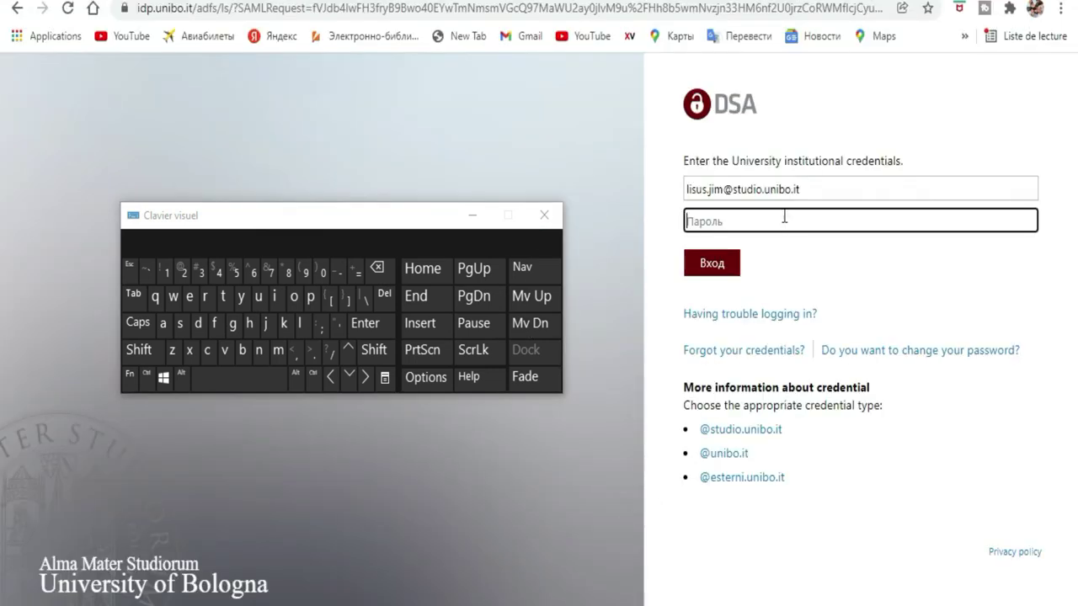
{"action": "right_click", "coordinate": [781, 219]}
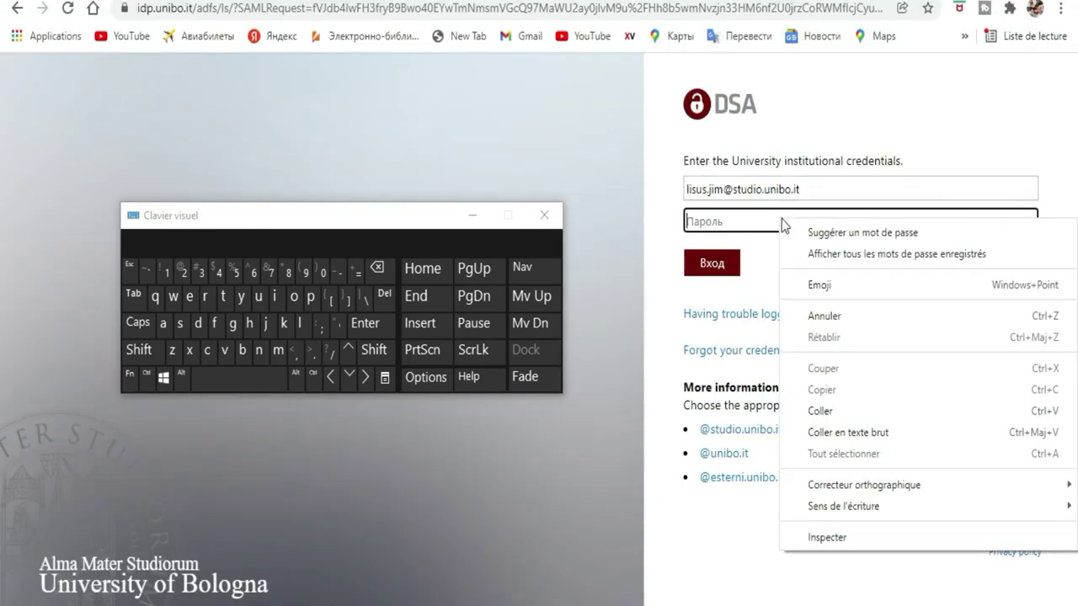
{"action": "left_click", "coordinate": [823, 411]}
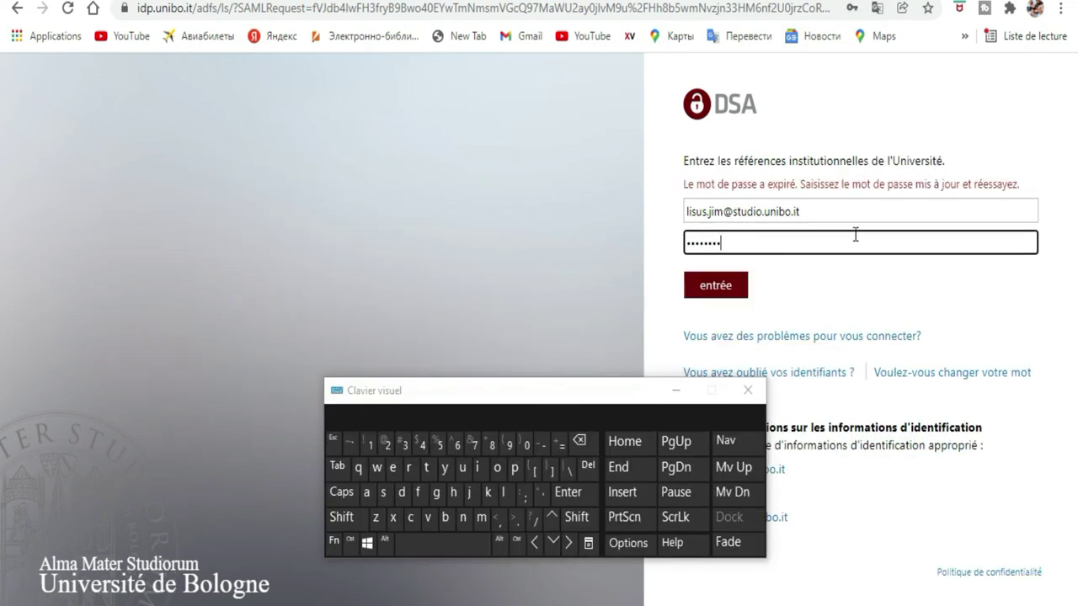
- Move the on-screen keyboard up over the login fields, off the credential information links
{"action": "left_click_drag", "start_coordinate": [549, 396], "coordinate": [695, 284]}
{"action": "left_click_drag", "start_coordinate": [645, 311], "coordinate": [816, 241]}
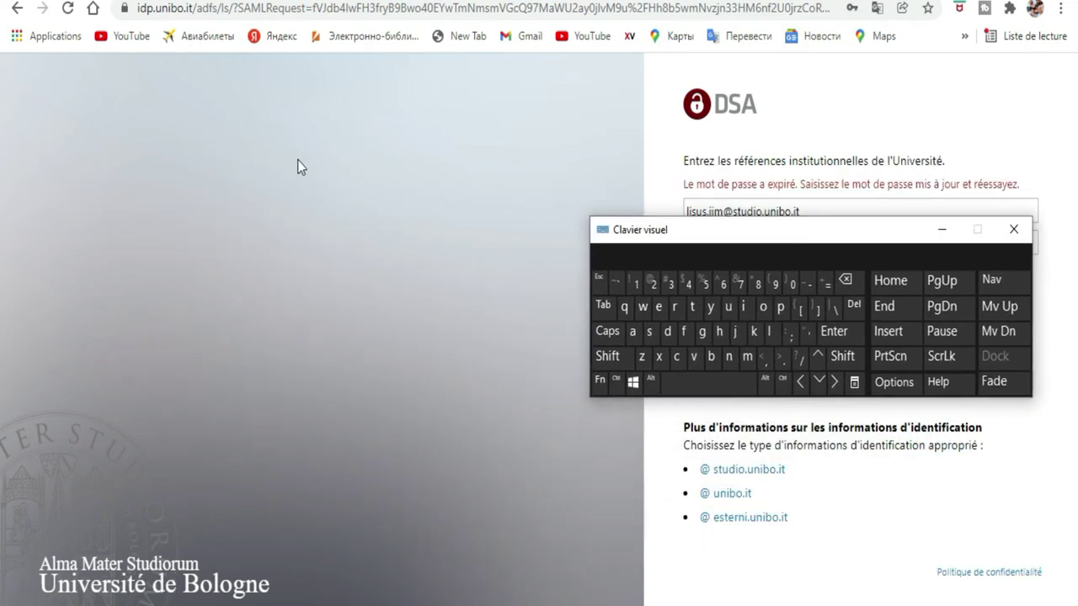